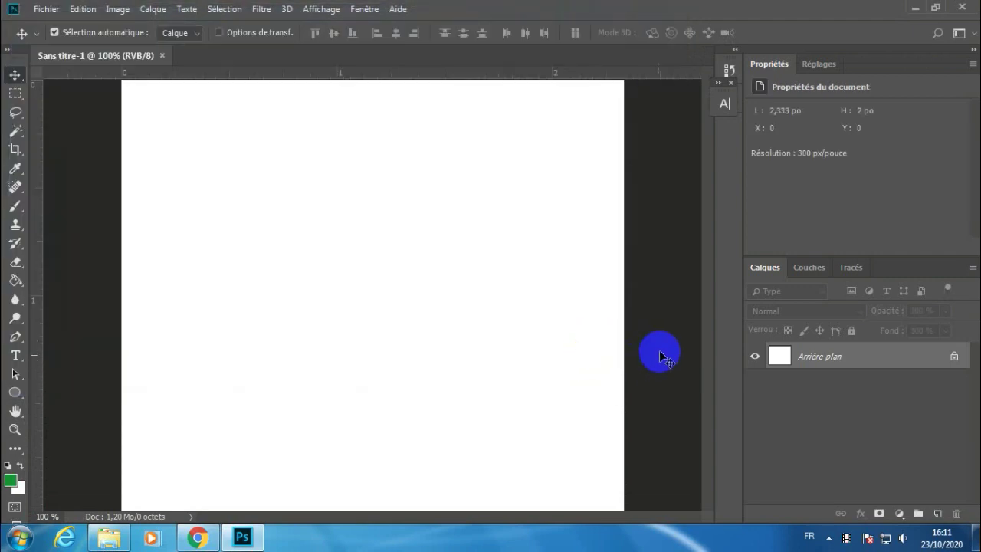
Create a text layer with the letter "A" near the middle of the canvas.
key(ctrl+minus)
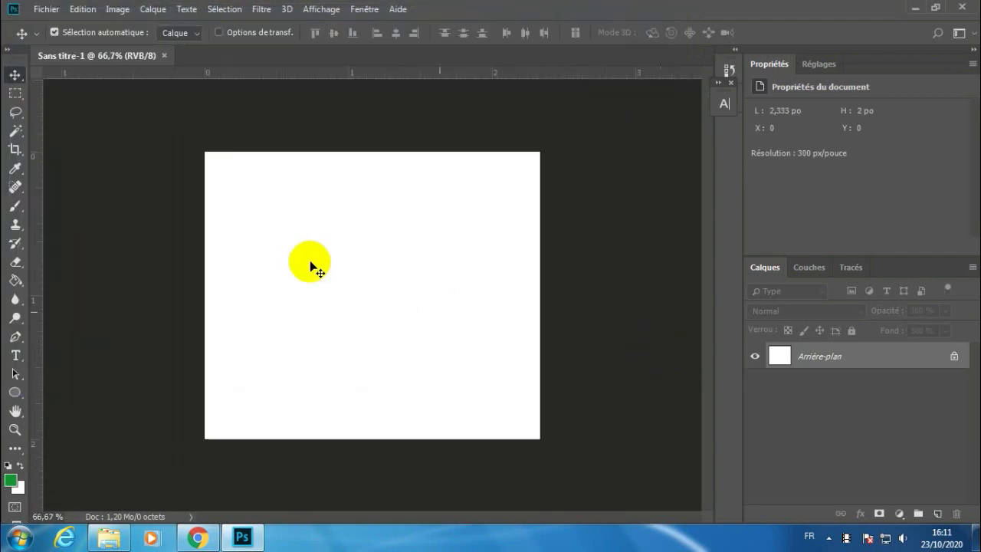
click(16, 357)
click(344, 301)
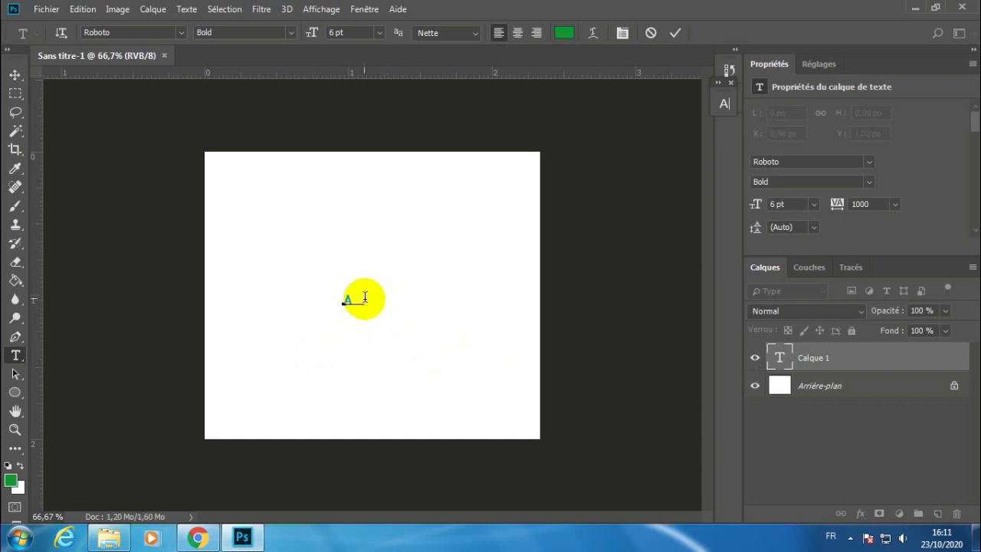
Format the letter A in Viafont at 72 pt and move it about 0.24 in left and 0.05 in down.
key(ctrl+a)
click(725, 103)
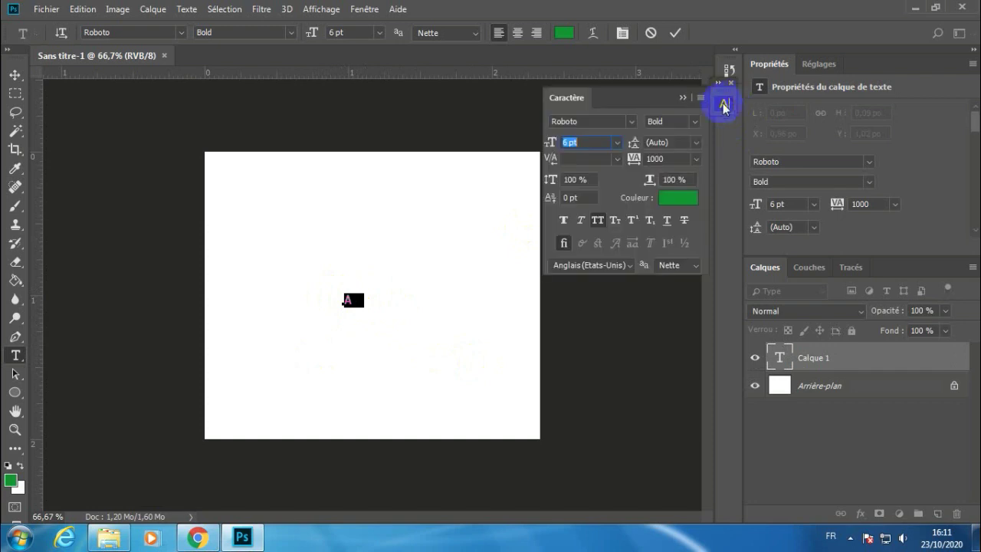
click(630, 122)
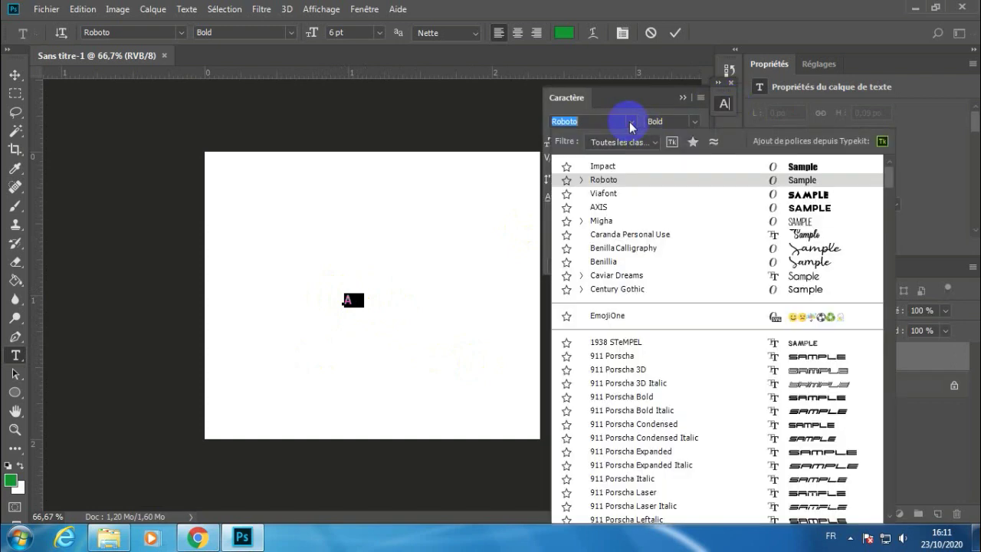
click(605, 194)
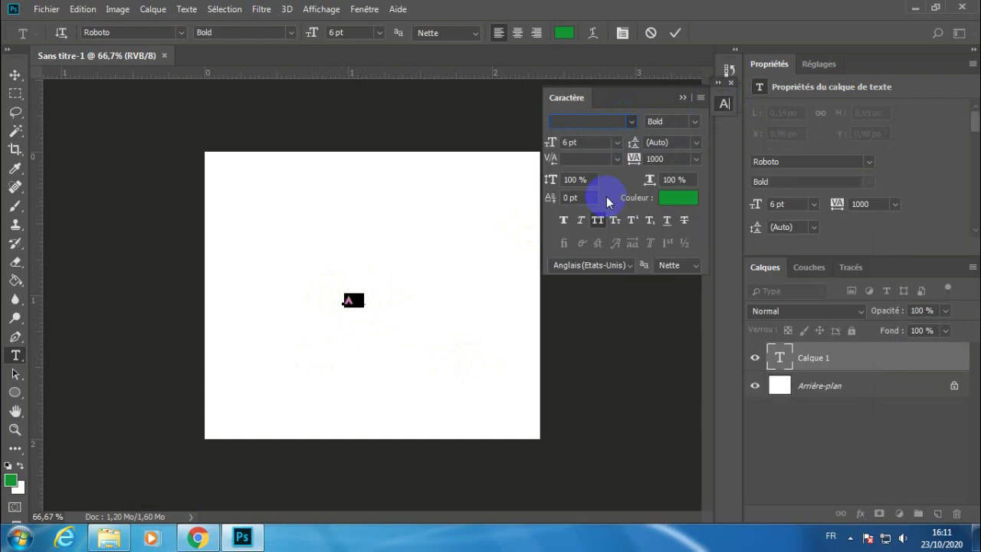
click(615, 143)
click(582, 336)
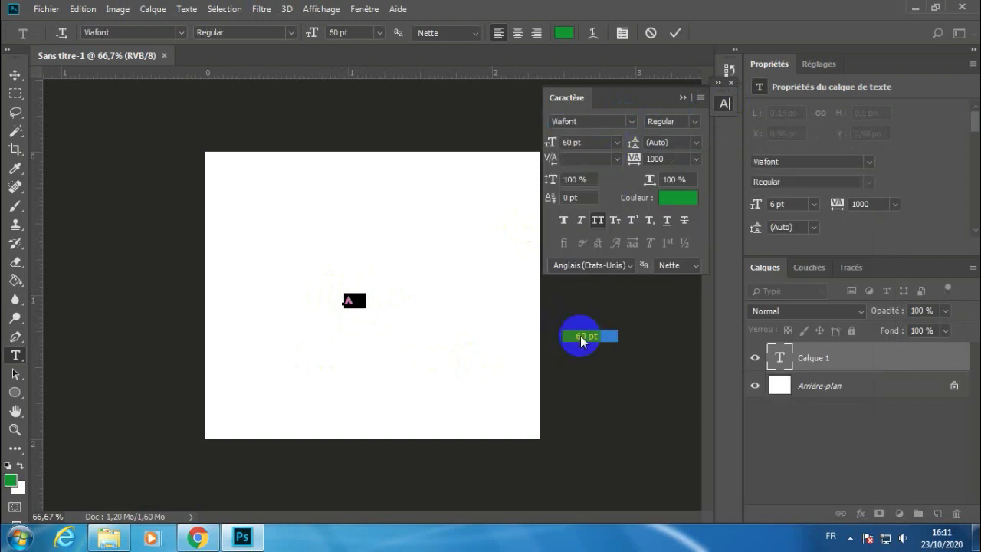
click(617, 142)
click(584, 343)
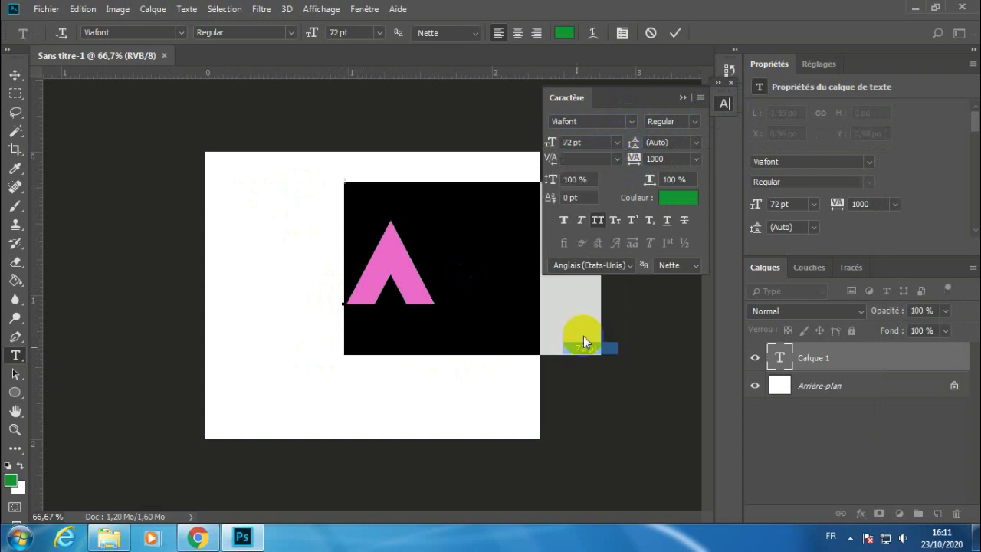
click(13, 74)
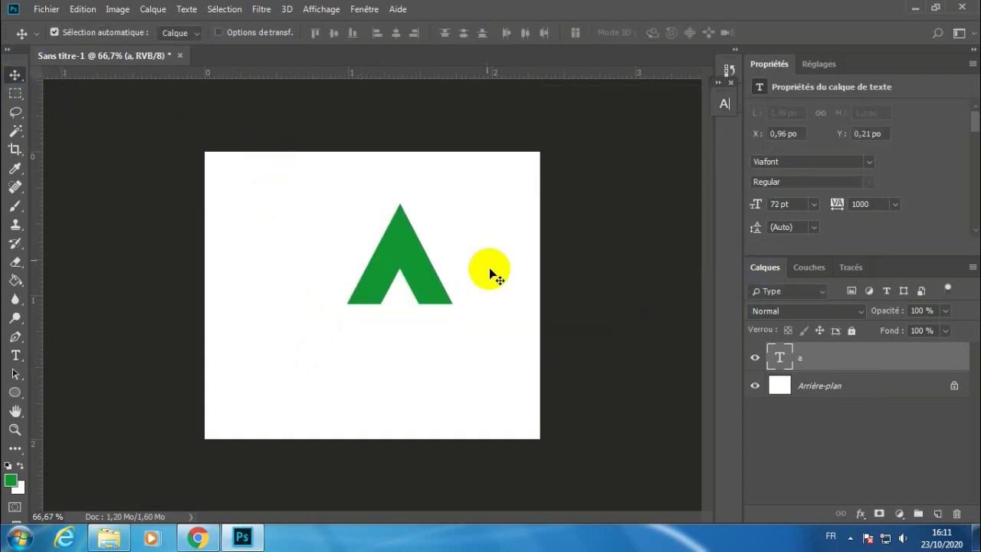
drag(434, 288, 400, 295)
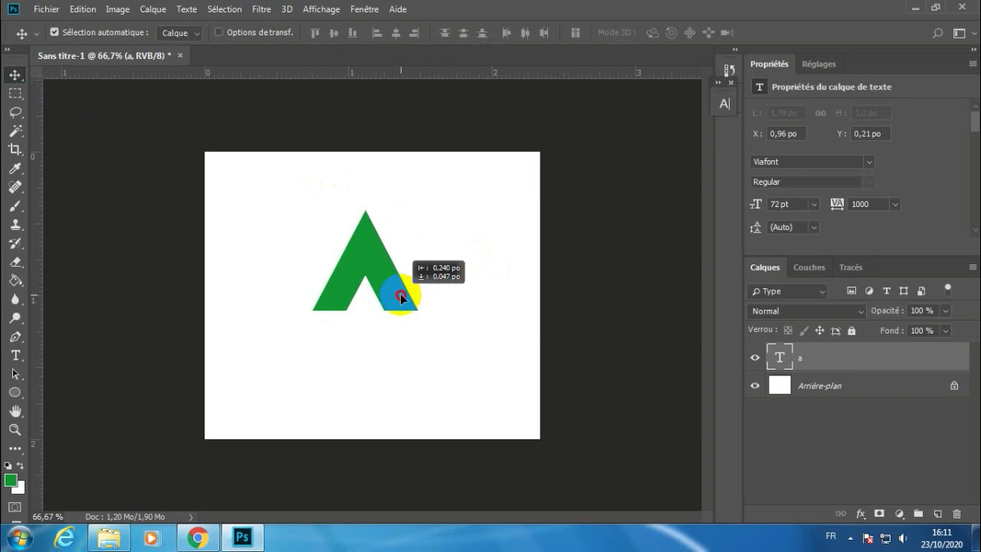
Recolour the letter A light grey, #d0d0d0.
click(724, 105)
click(684, 197)
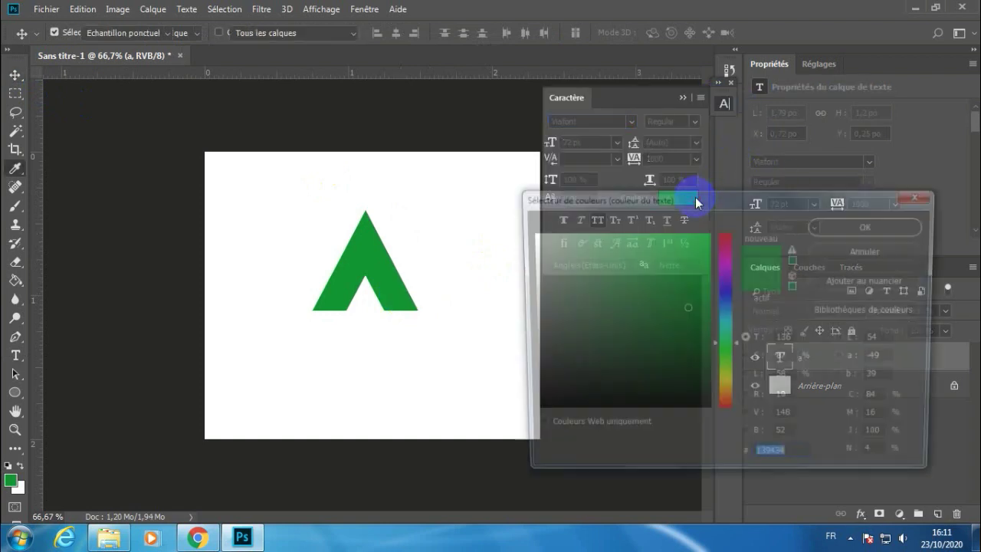
click(528, 246)
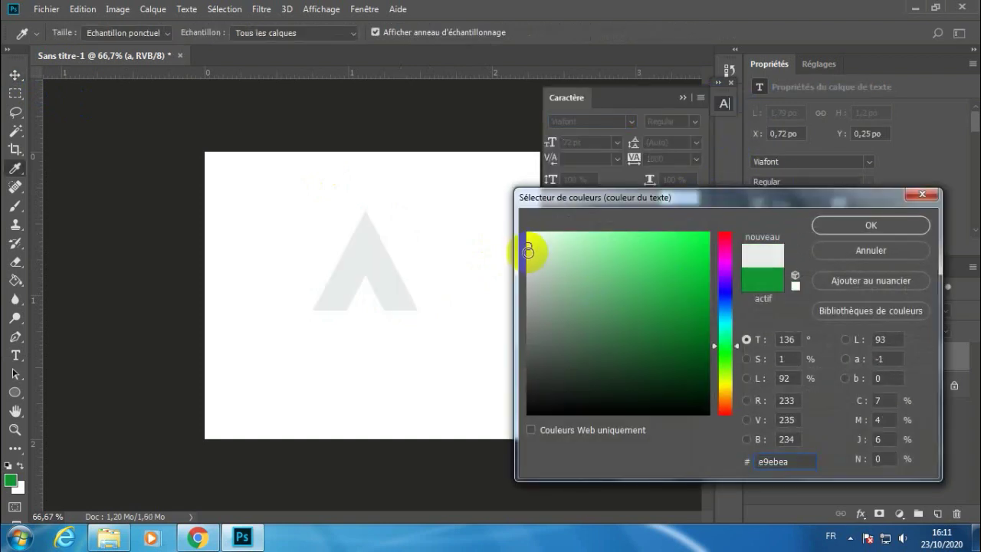
click(527, 265)
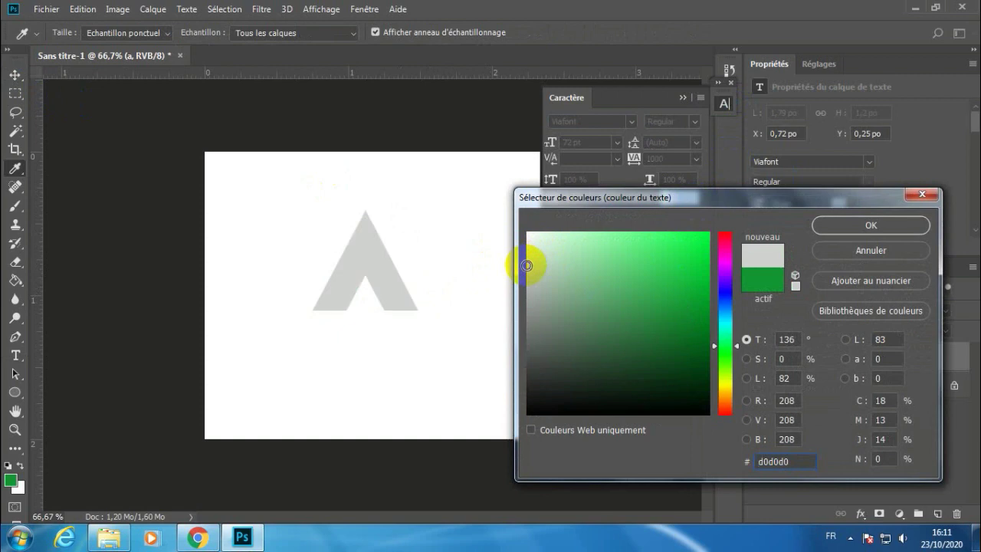
click(843, 226)
Nudge the letter A slightly right and give its layer a 3 px black outside stroke effect.
drag(383, 280, 393, 282)
right_click(863, 364)
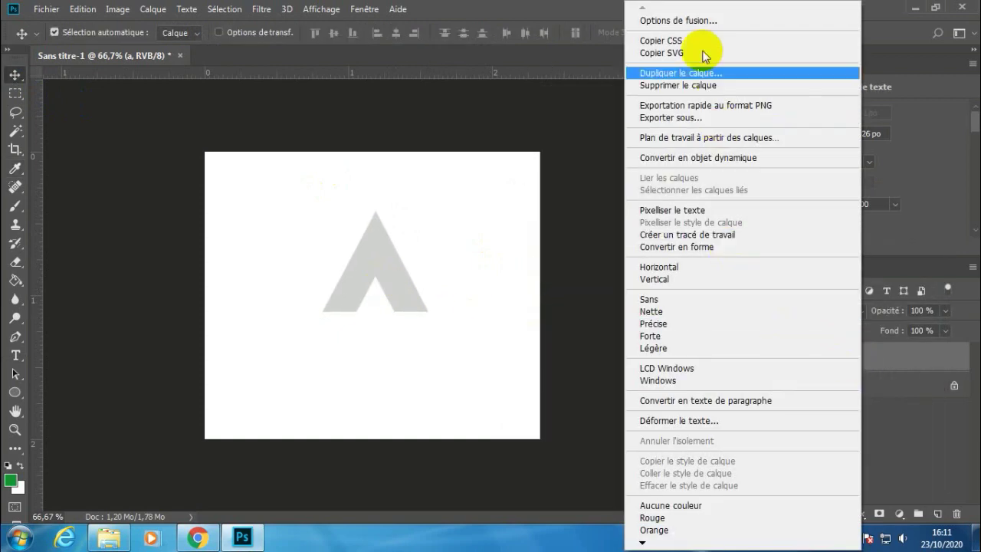
click(699, 20)
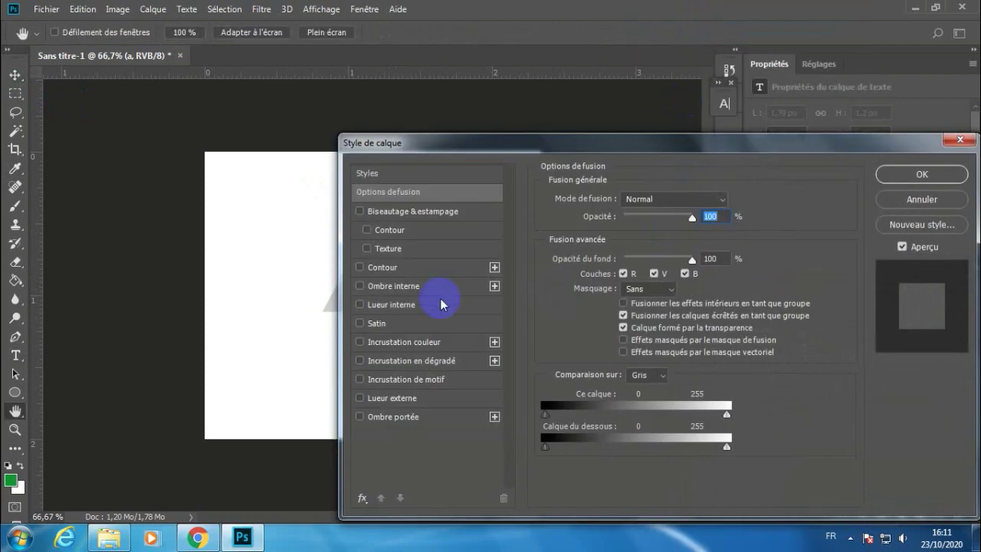
click(381, 268)
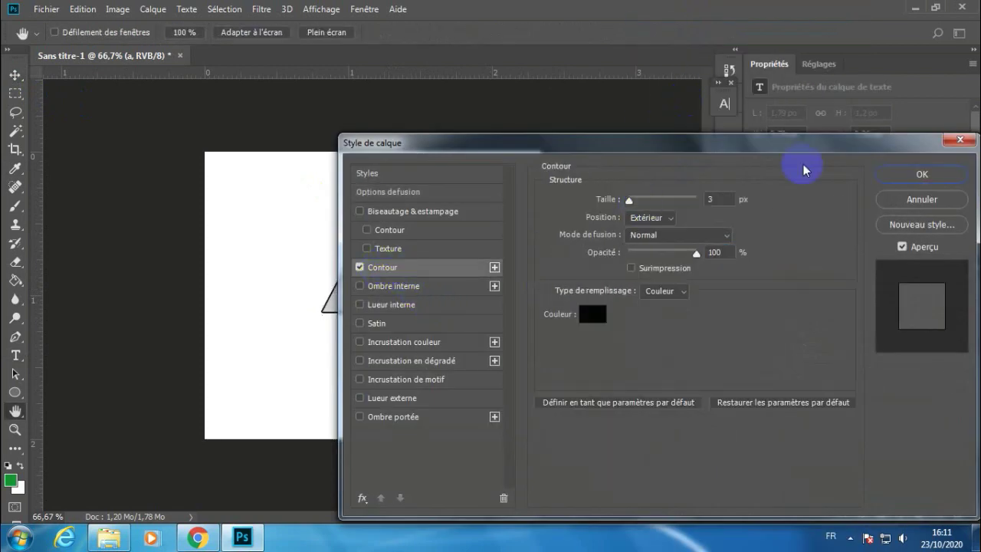
click(898, 175)
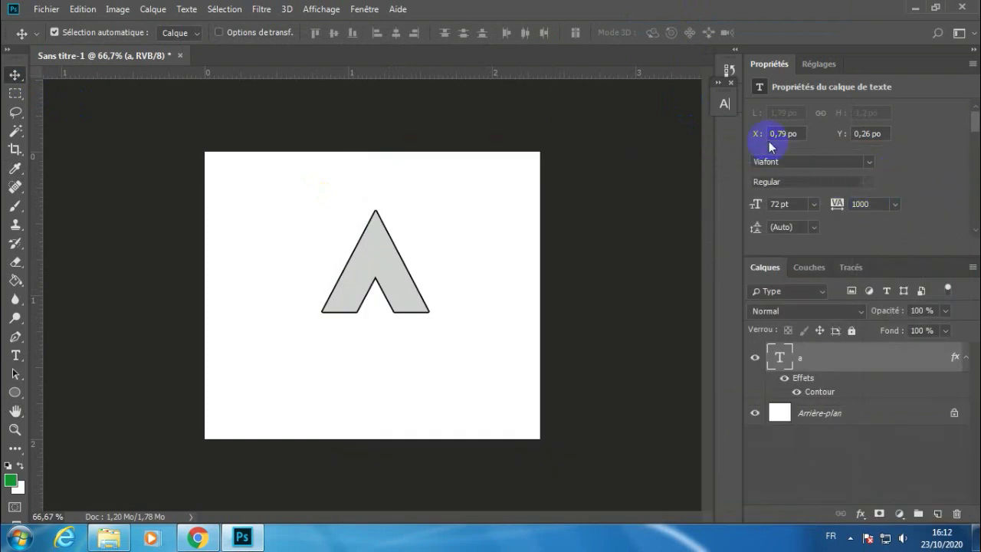
Change the letter's text colour to near-white #fffefe and move the letter slightly up on the canvas.
click(724, 103)
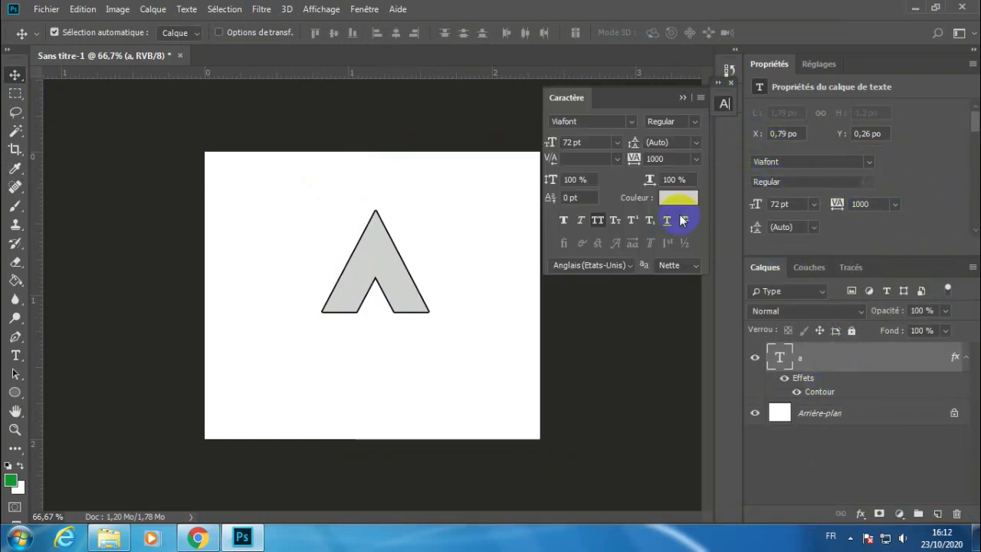
click(678, 198)
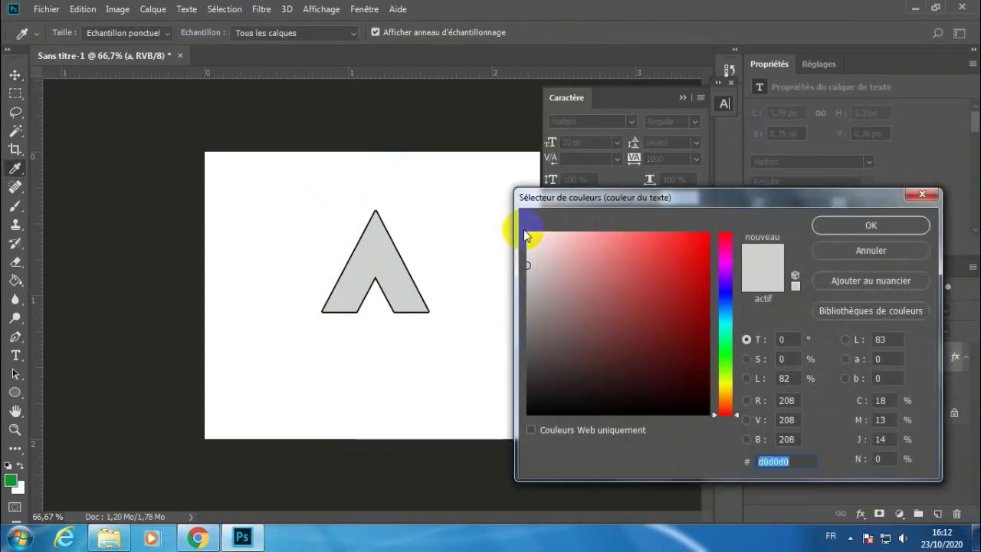
click(527, 231)
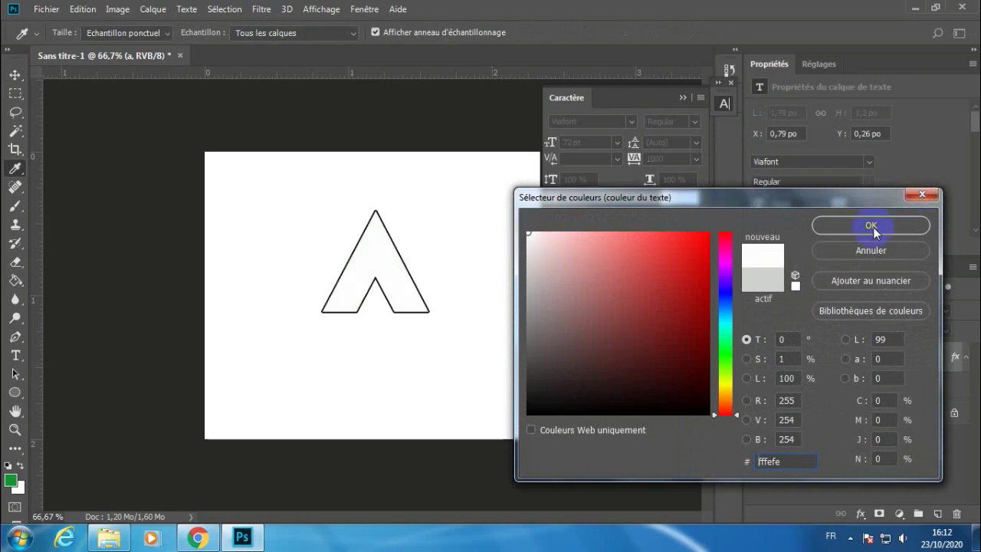
click(872, 225)
click(682, 98)
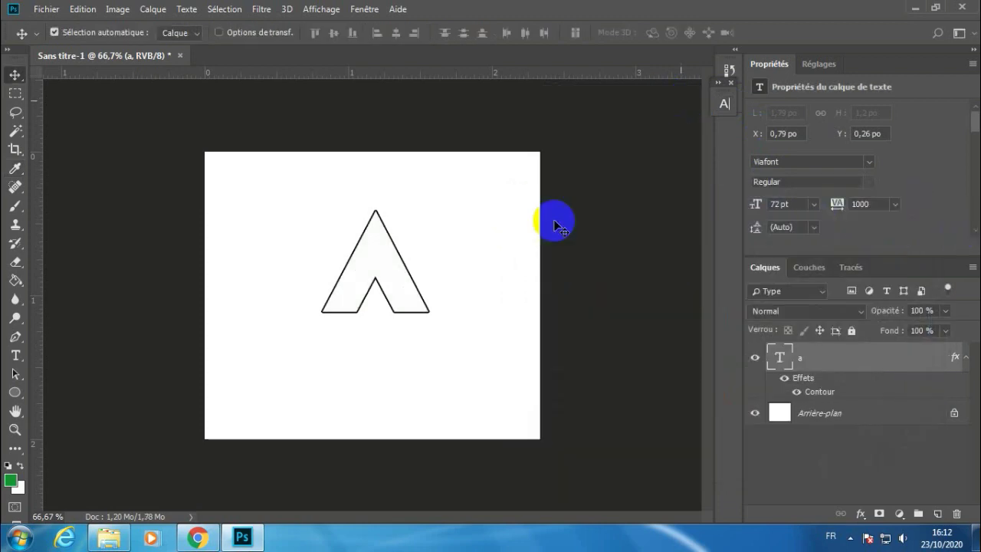
mouse_move(395, 282)
mouse_down()
mouse_move(394, 274)
mouse_move(377, 286)
mouse_move(392, 273)
mouse_up()
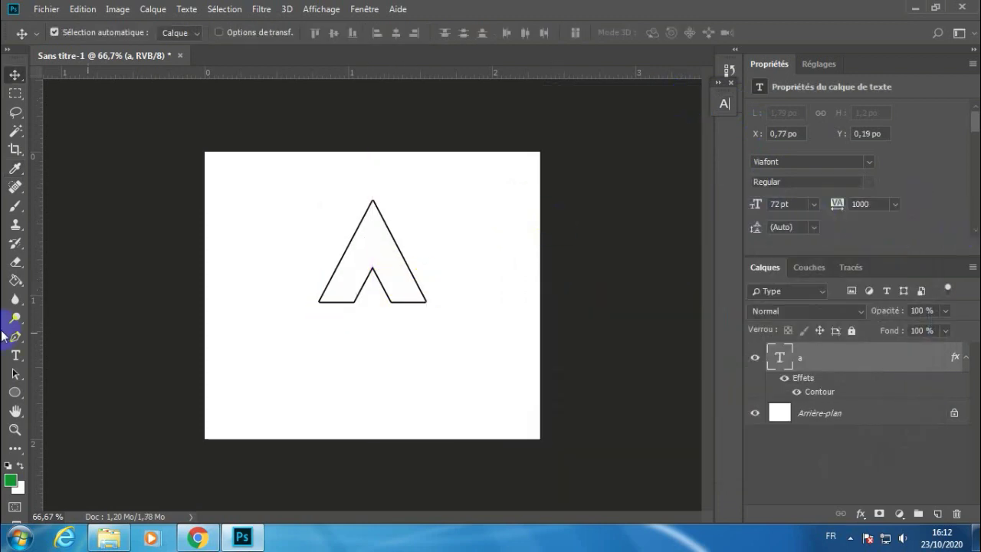
Set the Pen tool's stroke colour to orange and start a shape path at the inner corner of the A's left foot.
click(14, 341)
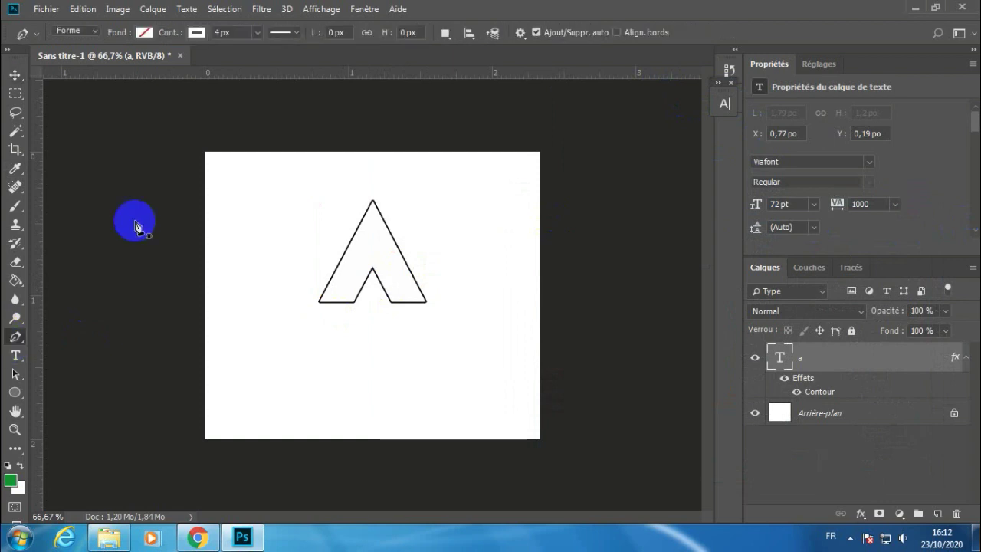
click(196, 32)
click(106, 110)
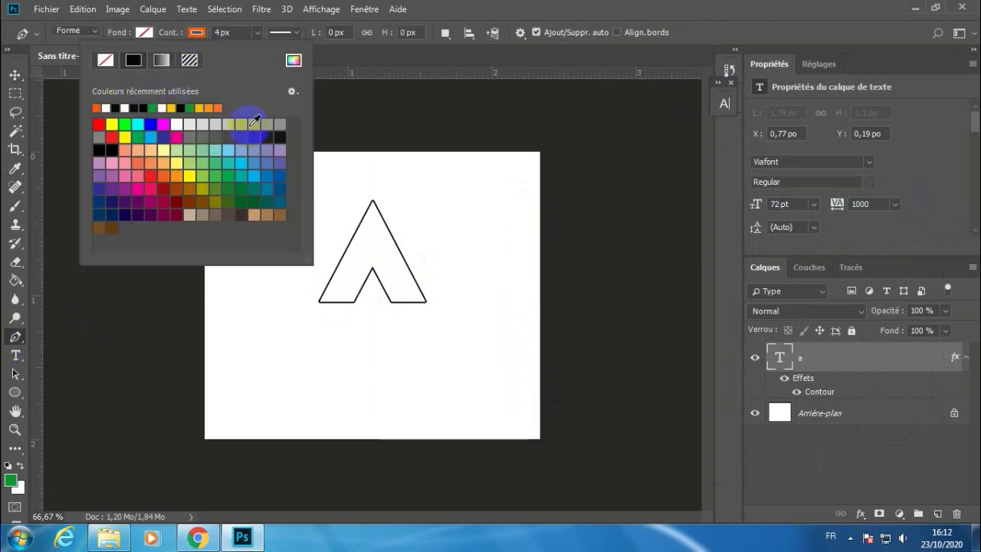
click(543, 11)
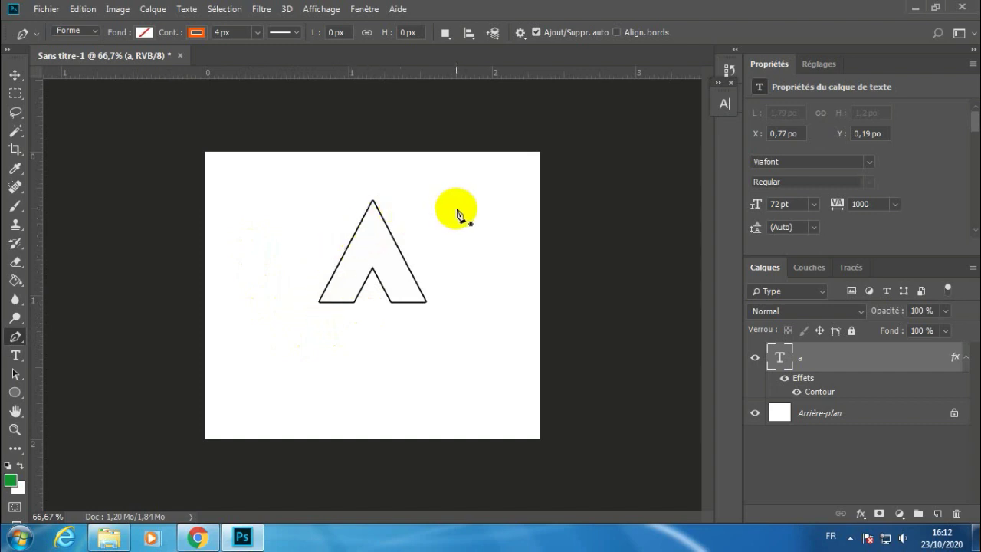
click(354, 301)
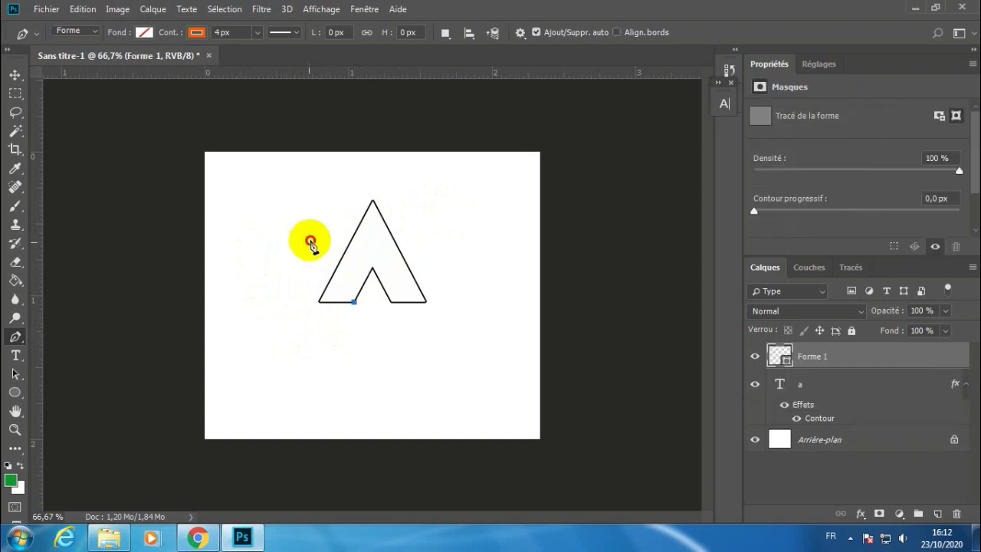
mouse_move(308, 242)
mouse_down()
mouse_move(381, 186)
mouse_move(358, 214)
mouse_move(337, 201)
mouse_up()
key(ctrl+z)
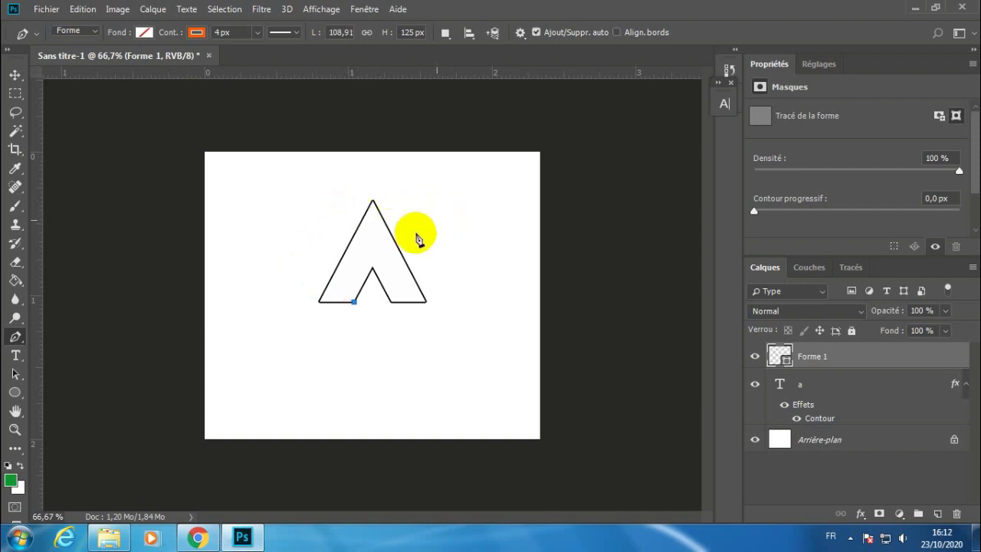
drag(434, 216, 587, 223)
key(ctrl+z)
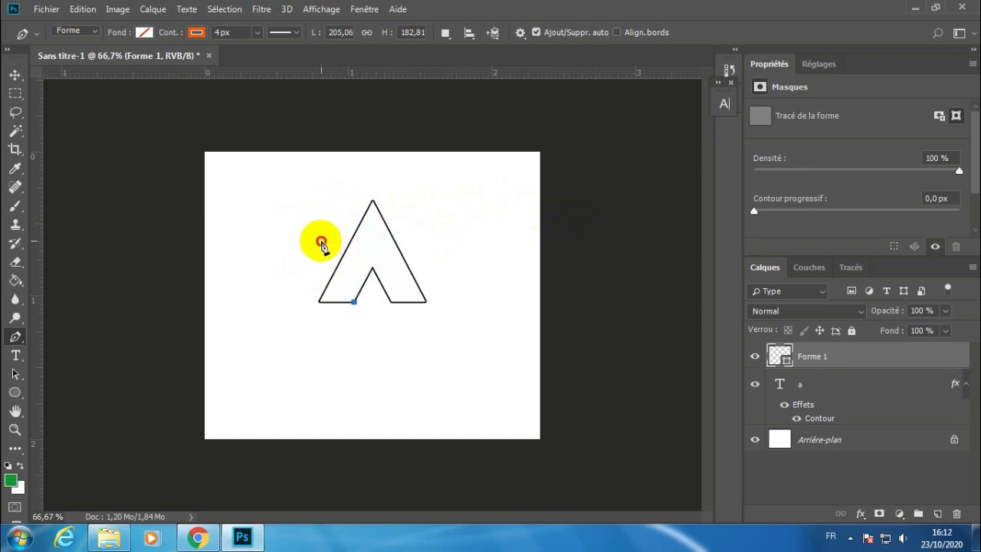
drag(320, 241, 389, 182)
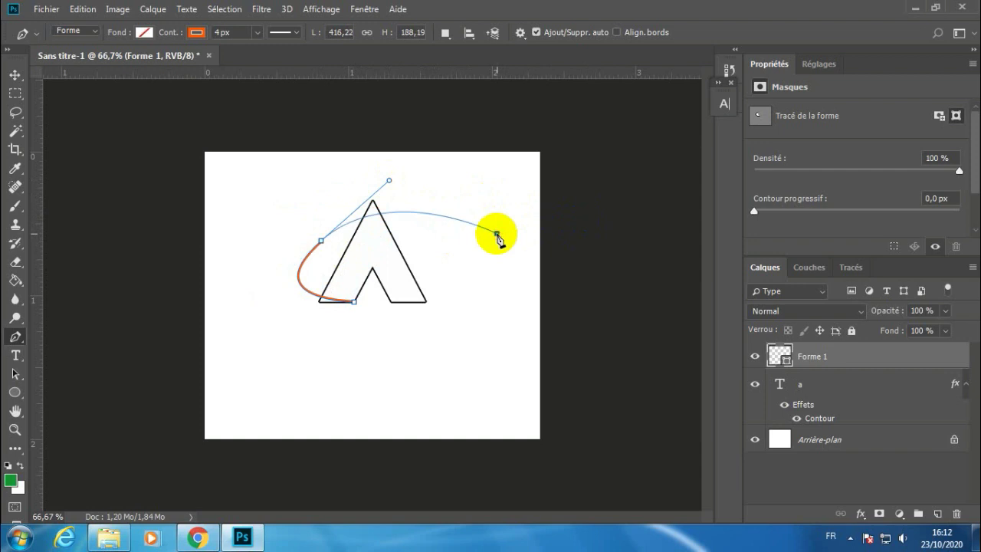
key(ctrl+z)
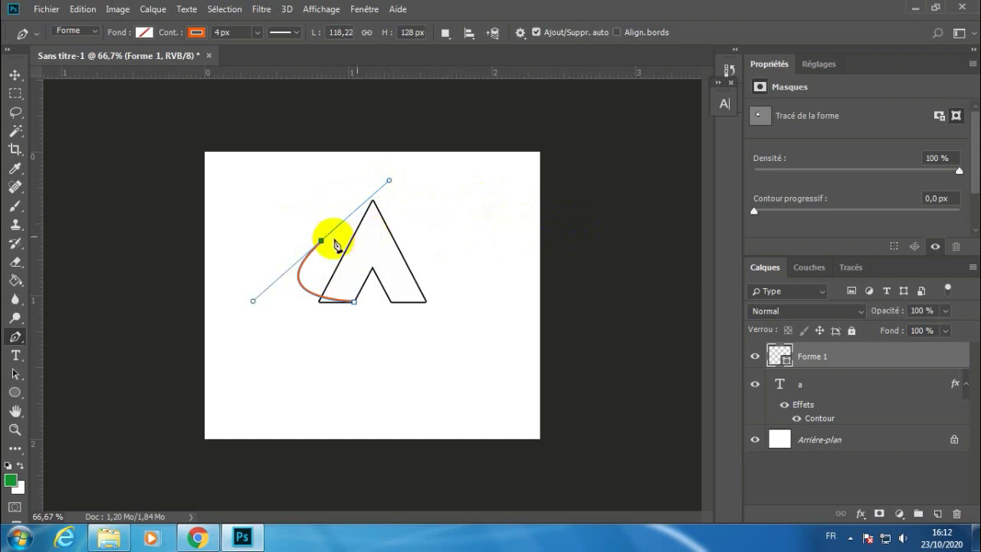
drag(390, 183, 424, 154)
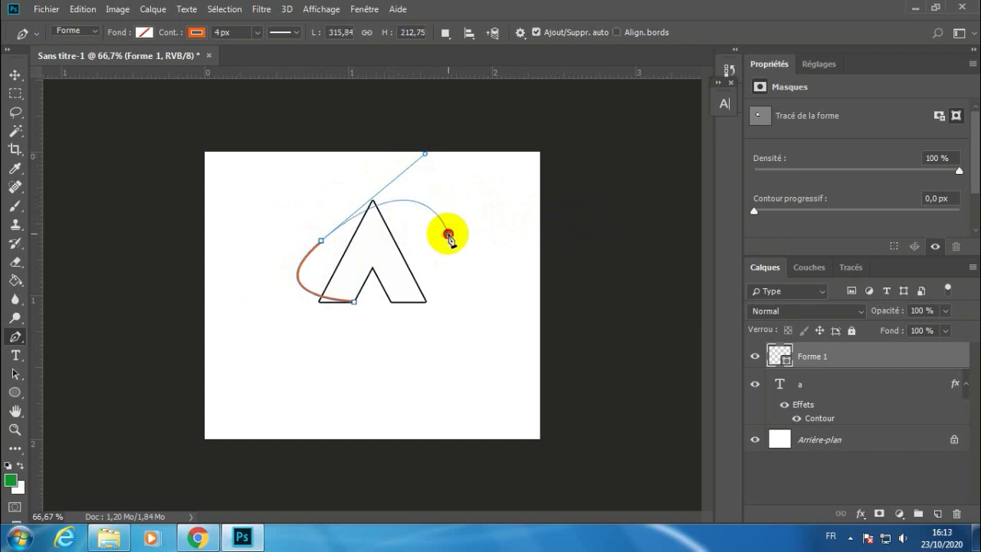
key(ctrl+z)
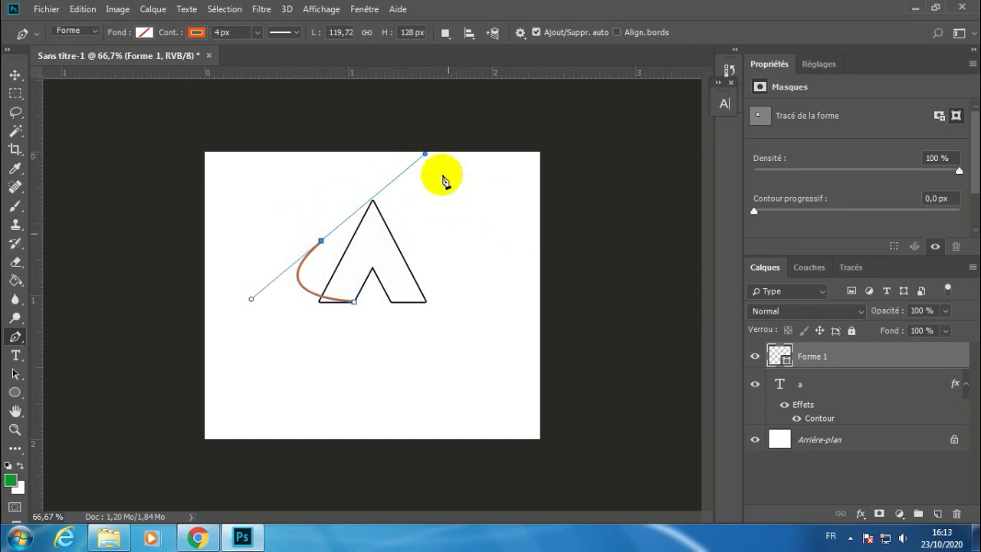
click(319, 240)
right_click(318, 240)
click(340, 219)
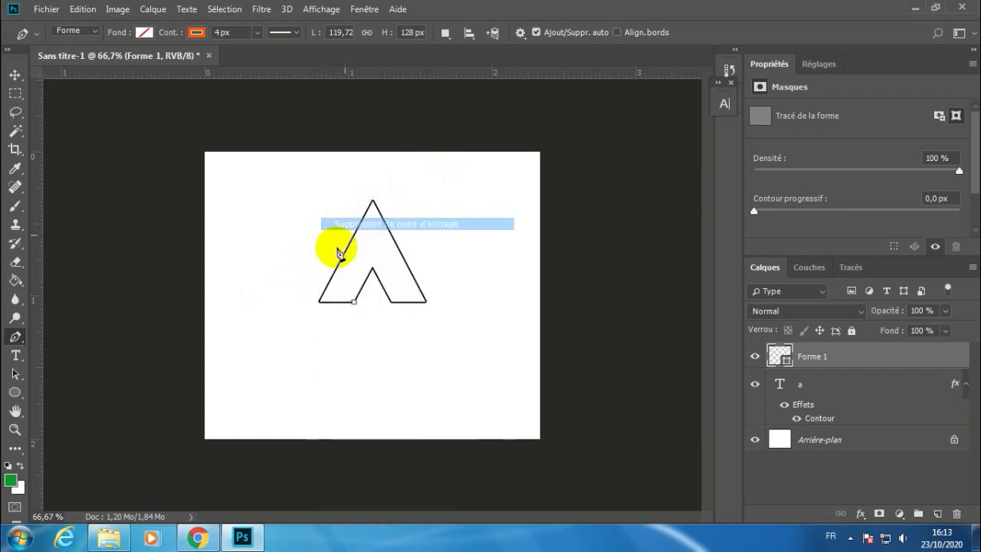
Draw a closed curved Pen shape about 393 × 213 px across the A, ending at its starting anchor on the left foot.
drag(337, 229, 406, 185)
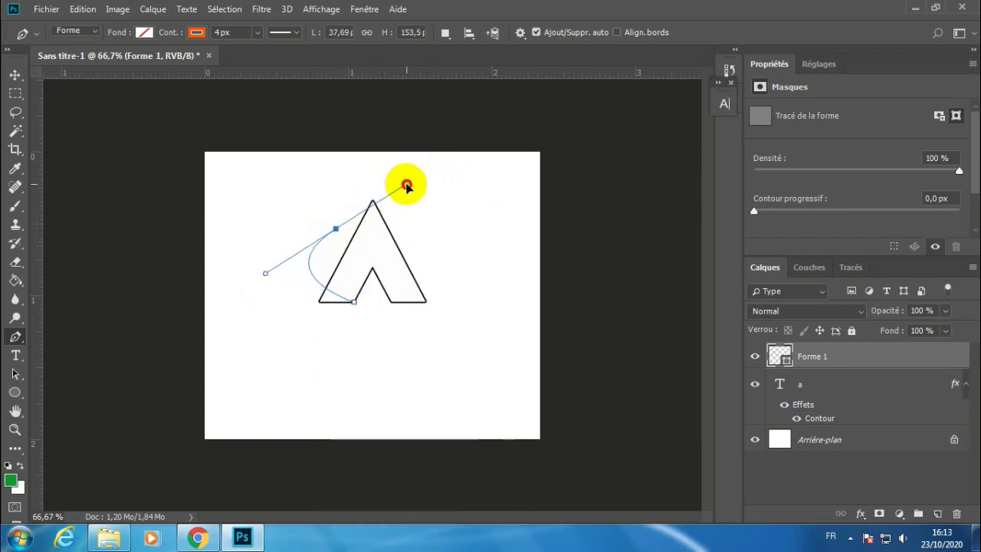
click(449, 172)
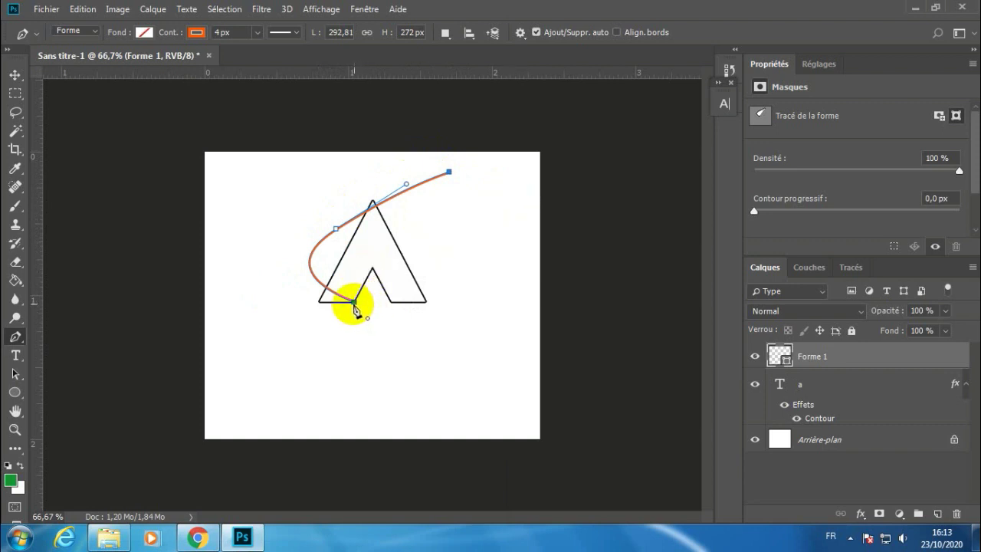
key(ctrl+z)
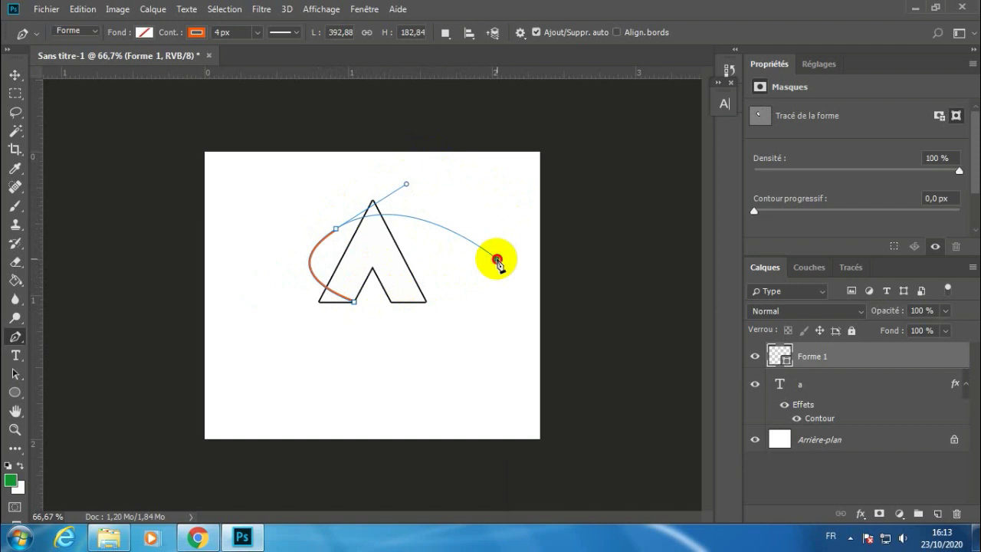
drag(498, 260, 493, 320)
click(355, 303)
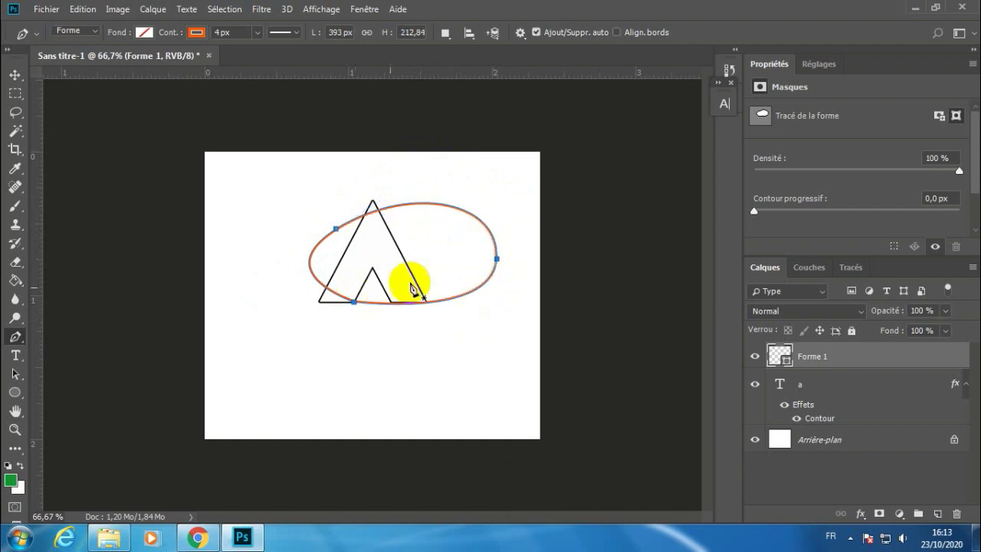
Fill the closed oval shape with the same orange as its outline.
right_click(420, 277)
click(143, 33)
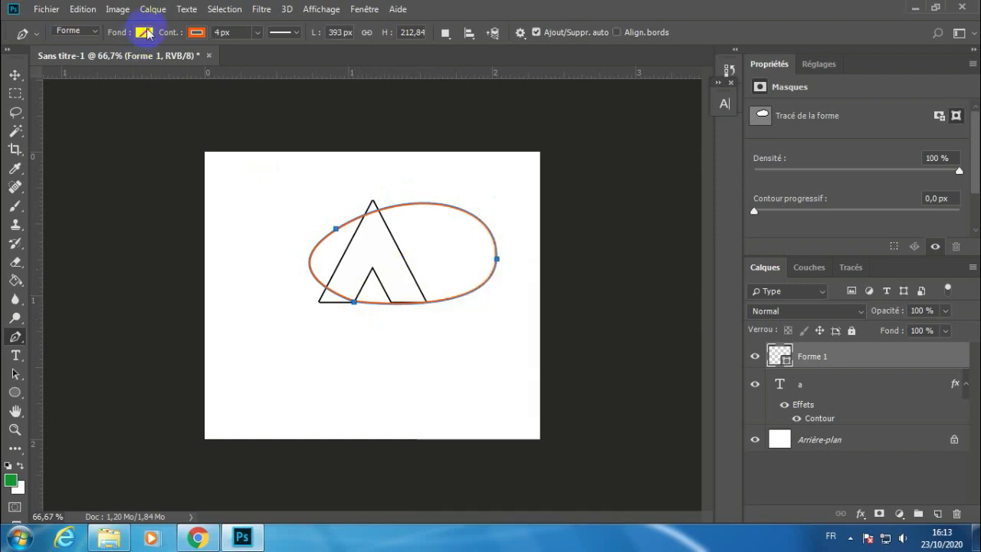
click(143, 33)
click(44, 107)
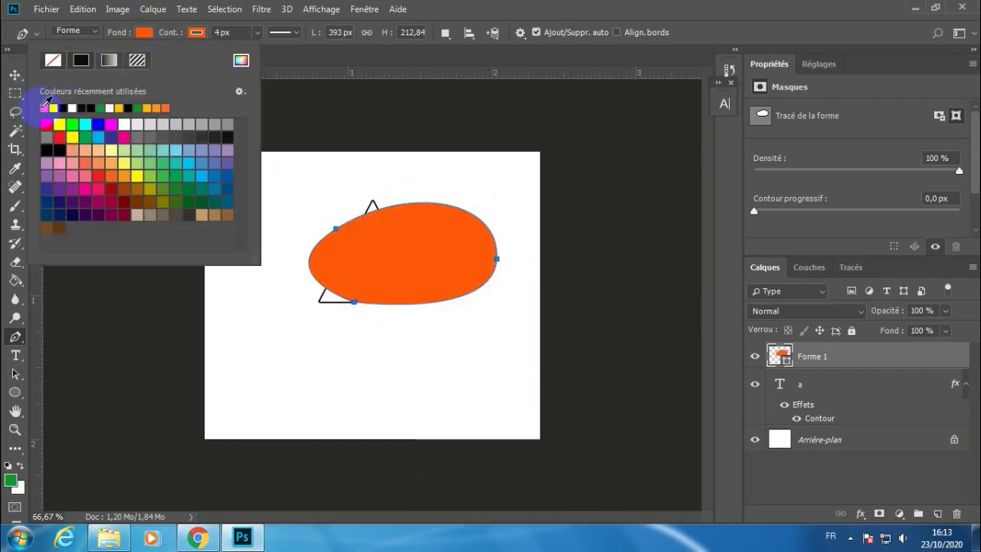
Duplicate the orange shape layer and give the copy a white fill with no stroke.
click(15, 76)
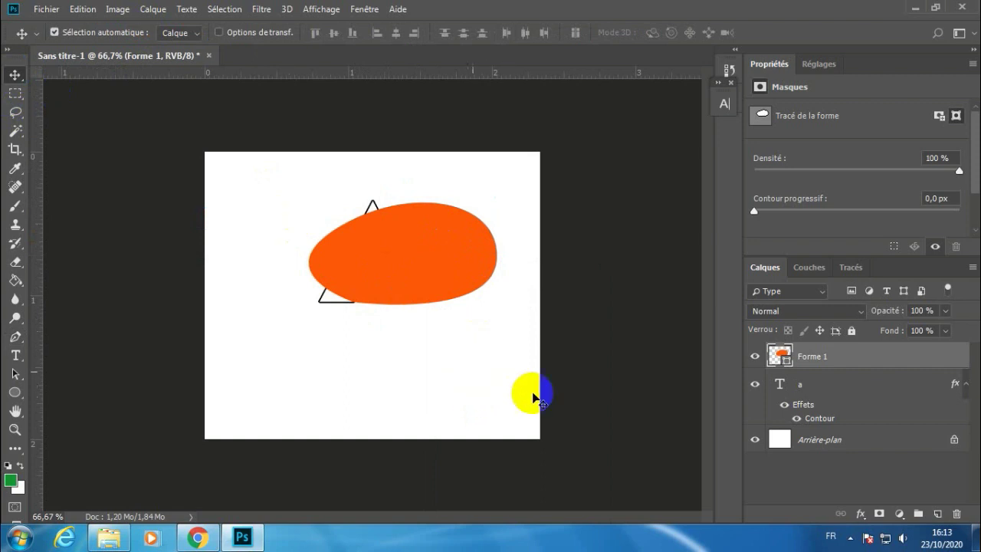
key(ctrl+j)
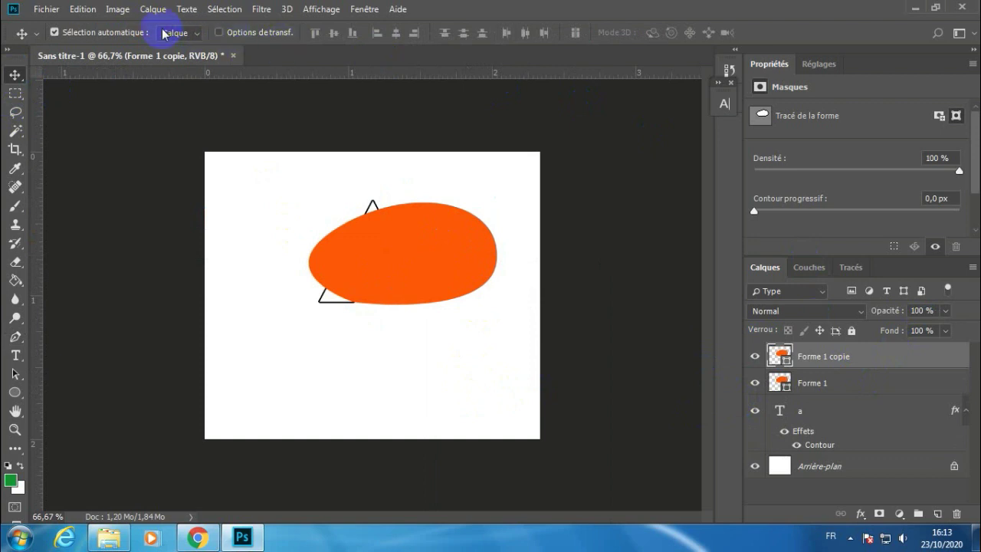
click(15, 392)
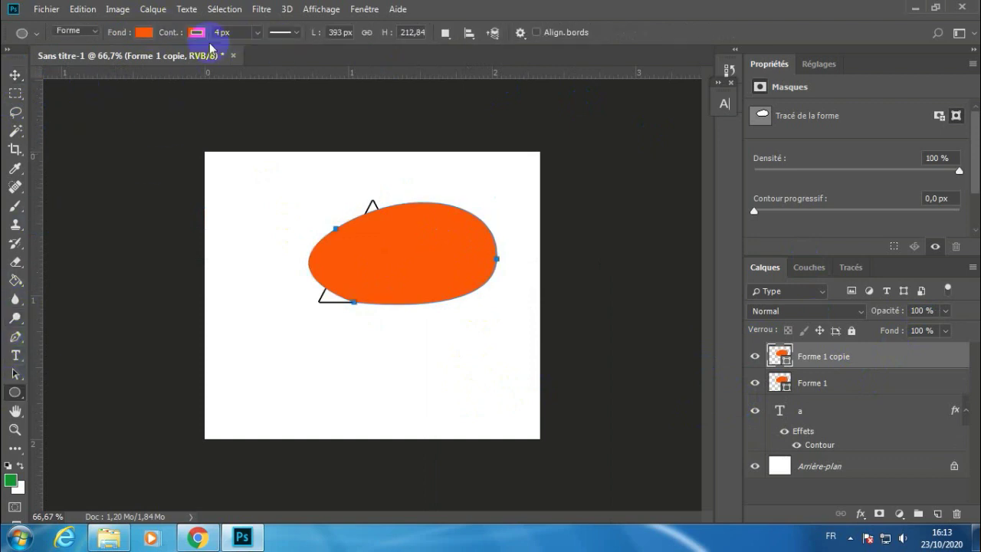
click(196, 33)
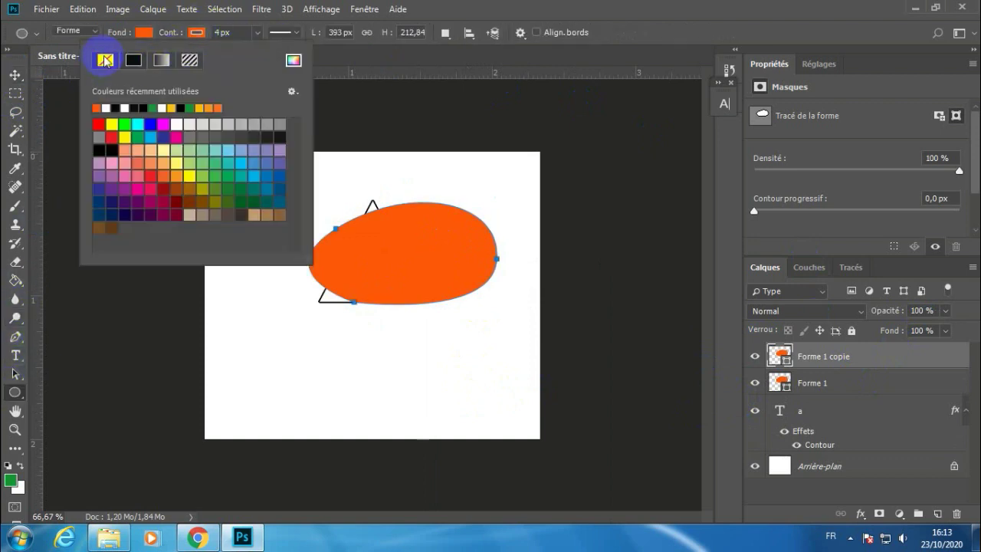
click(105, 60)
click(143, 33)
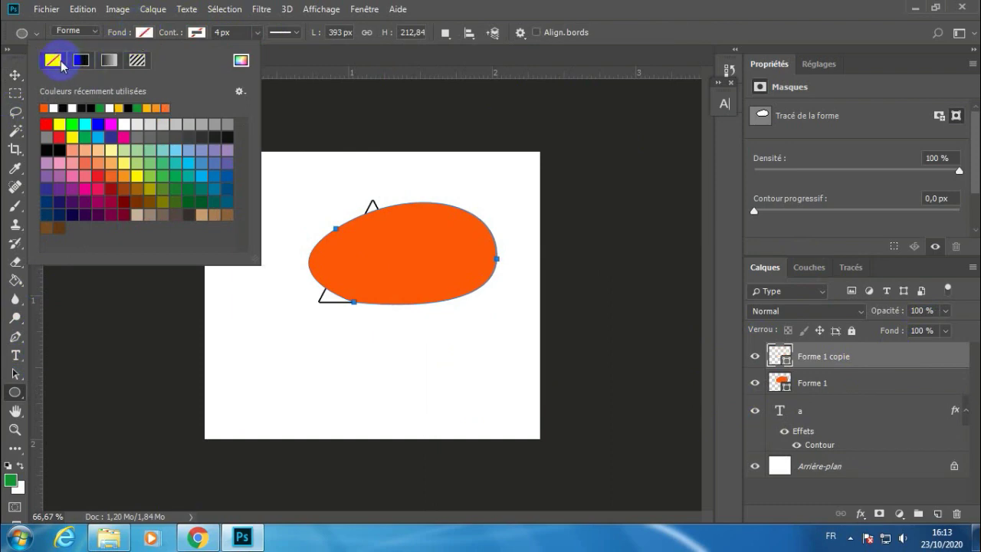
click(143, 33)
click(143, 33)
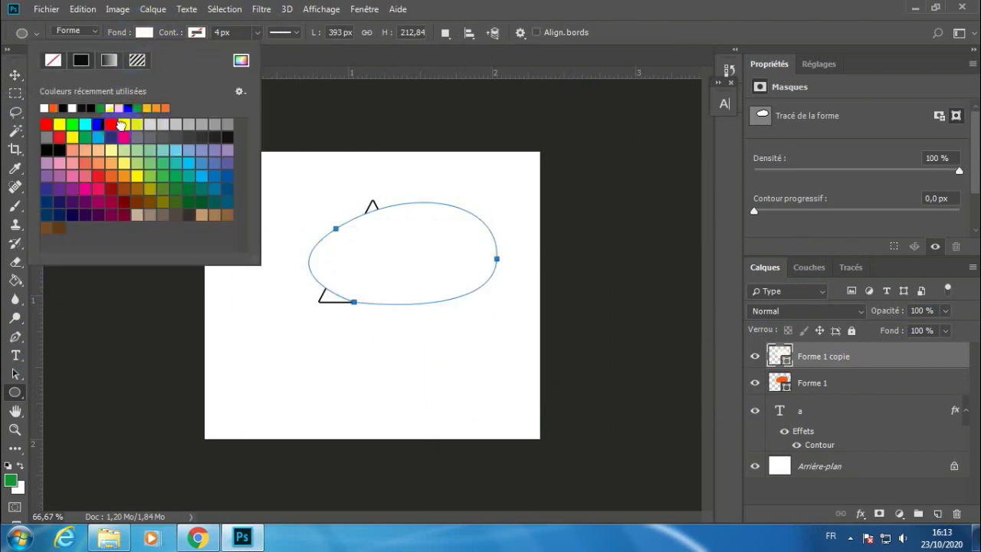
Offset the white copy about 0.12 in right and 0.06 in down, leaving an orange crescent uncovered.
click(14, 75)
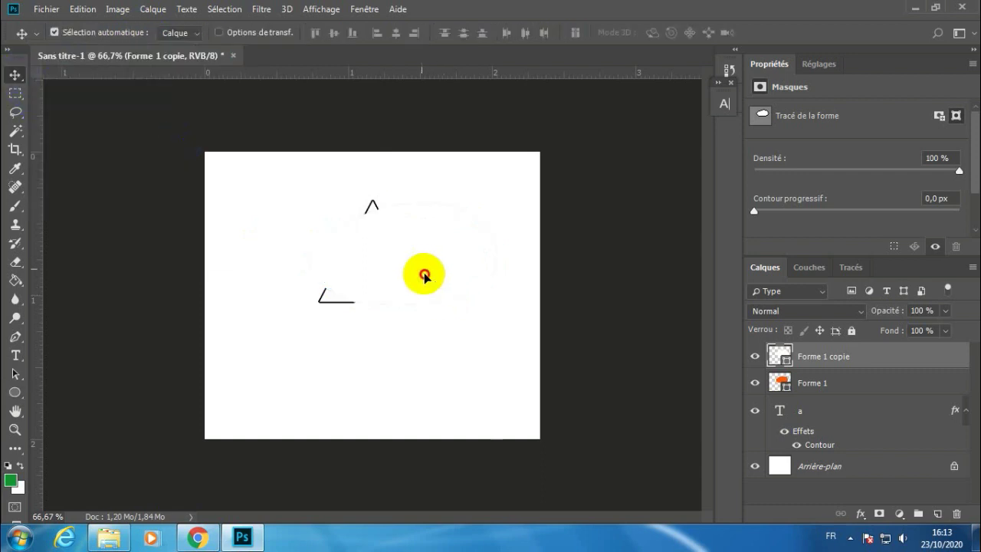
drag(422, 271, 439, 280)
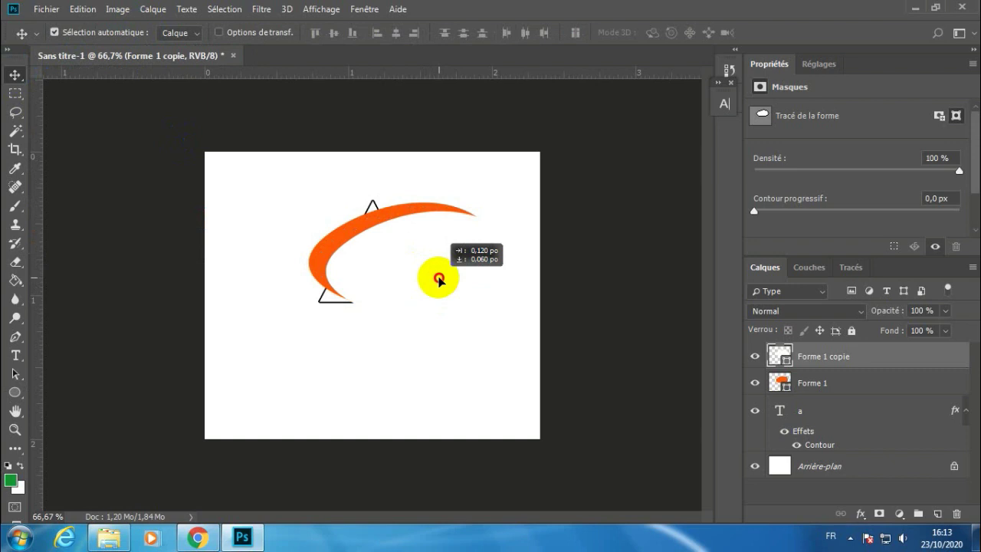
drag(439, 279, 438, 280)
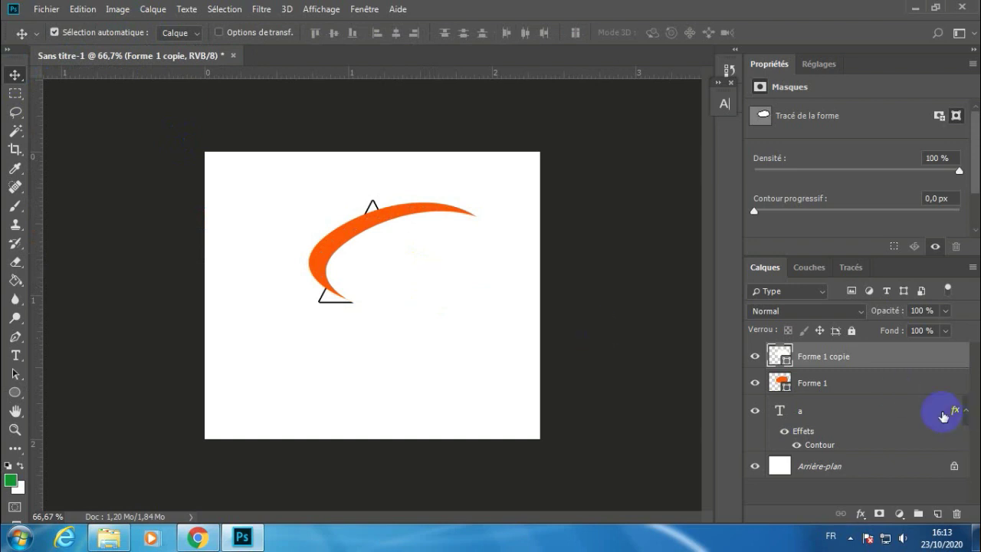
Rasterize the white and orange shape layers and merge them into one layer.
ctrl+click(886, 386)
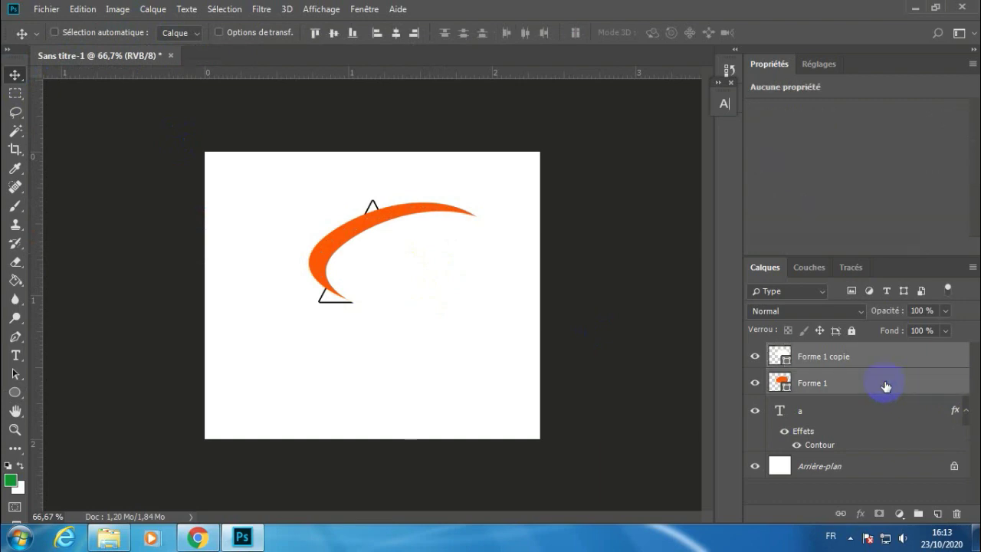
right_click(886, 385)
click(732, 197)
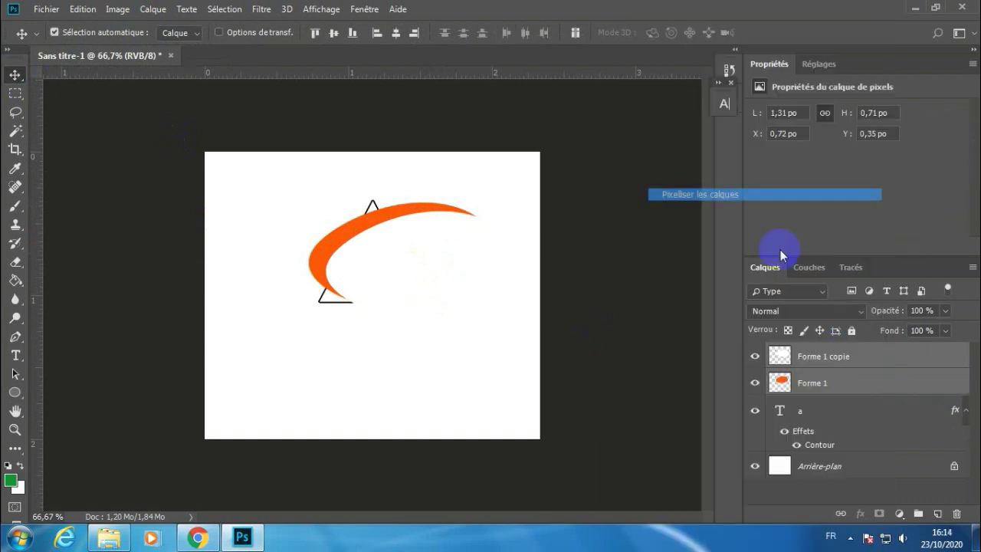
right_click(870, 358)
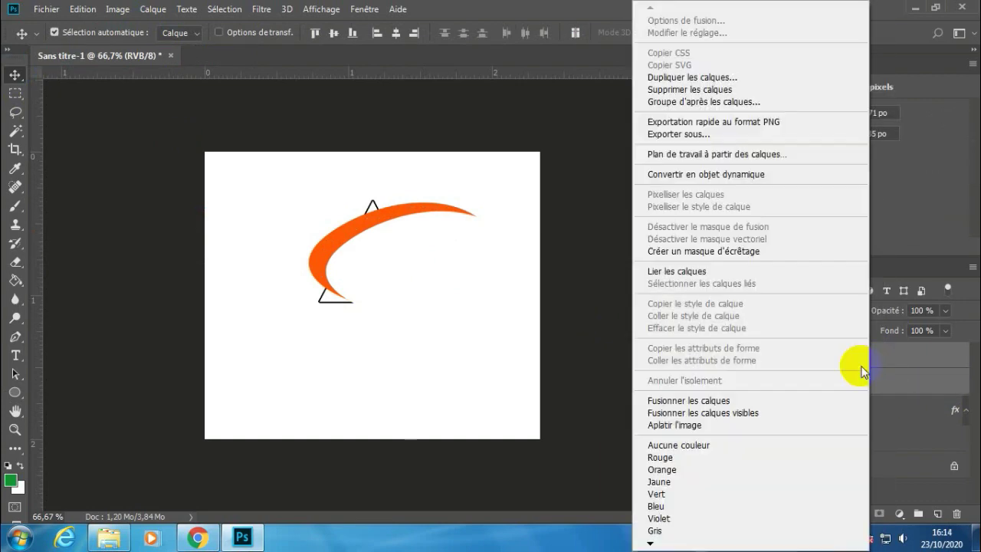
click(705, 409)
Cut the orange crescent out with the Magic Wand, delete the leftover white layer and paste the crescent onto a new layer.
click(15, 131)
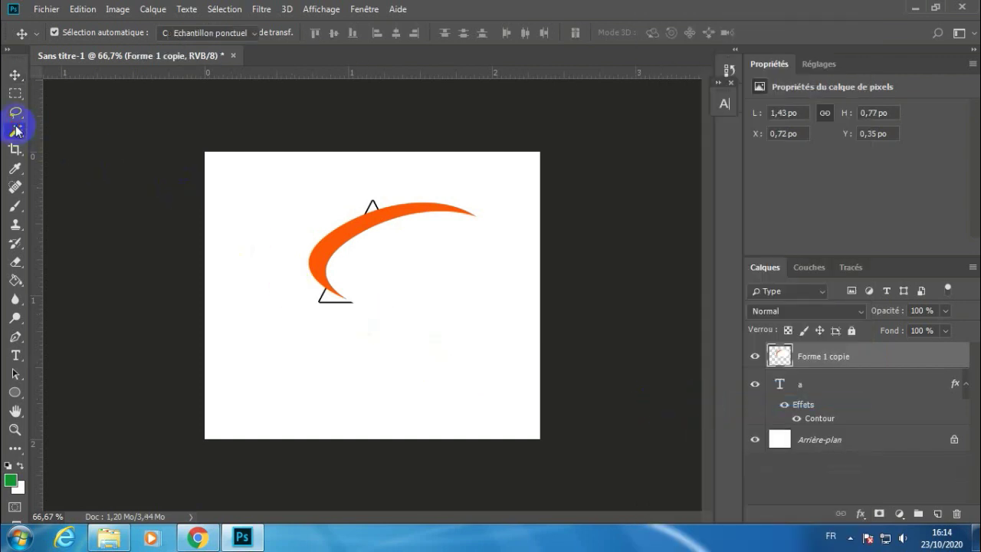
click(357, 234)
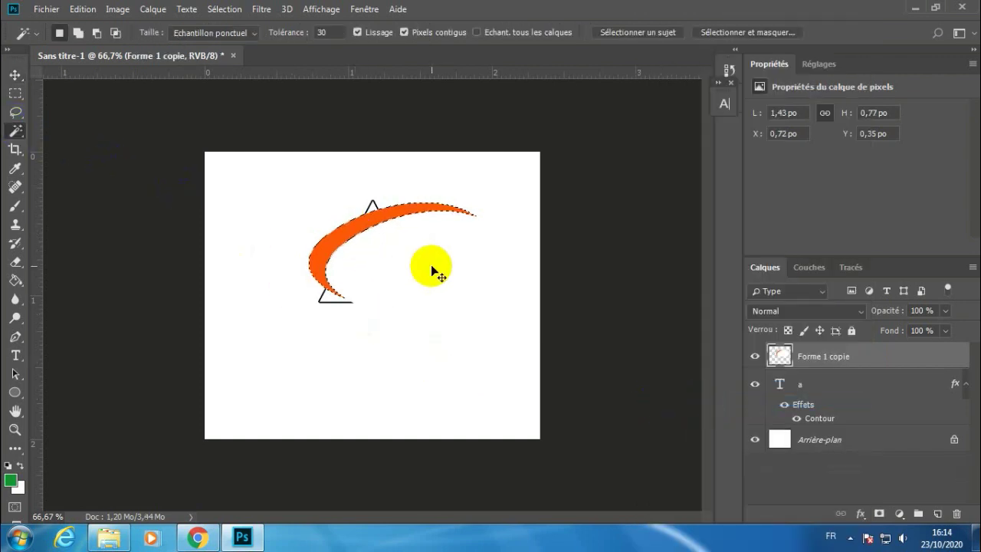
key(Delete)
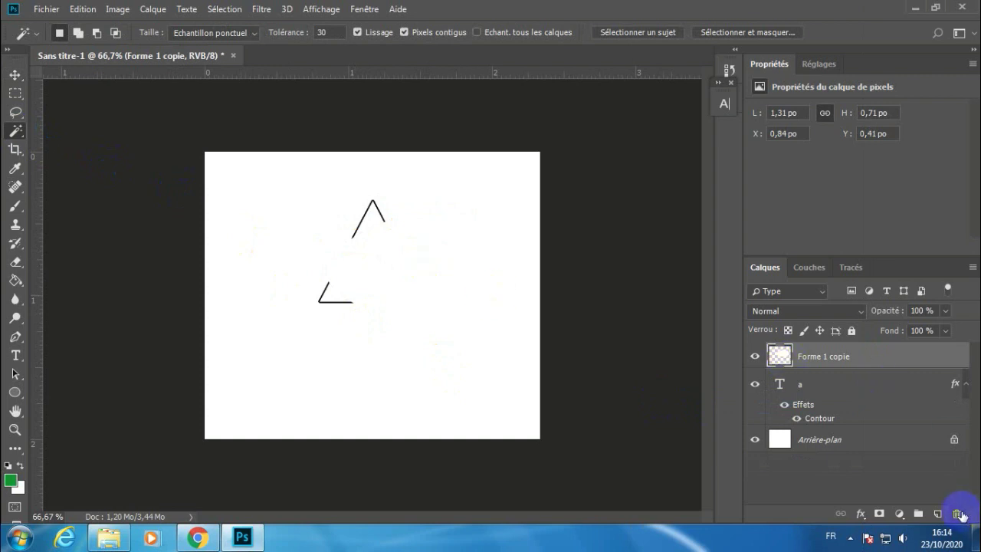
click(960, 514)
click(938, 514)
key(ctrl+v)
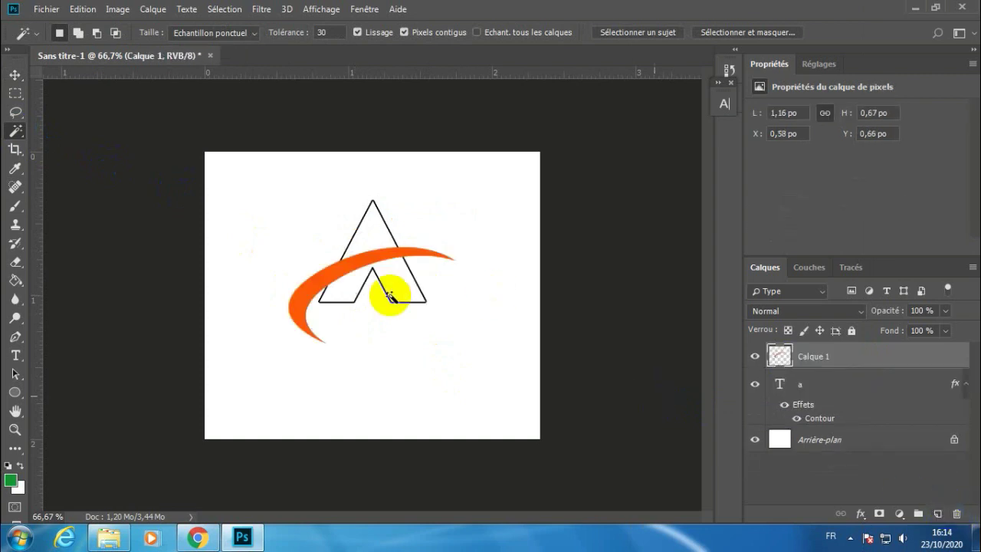
Move the pasted orange crescent up and slightly right so it crosses the upper part of the A.
click(15, 74)
click(398, 254)
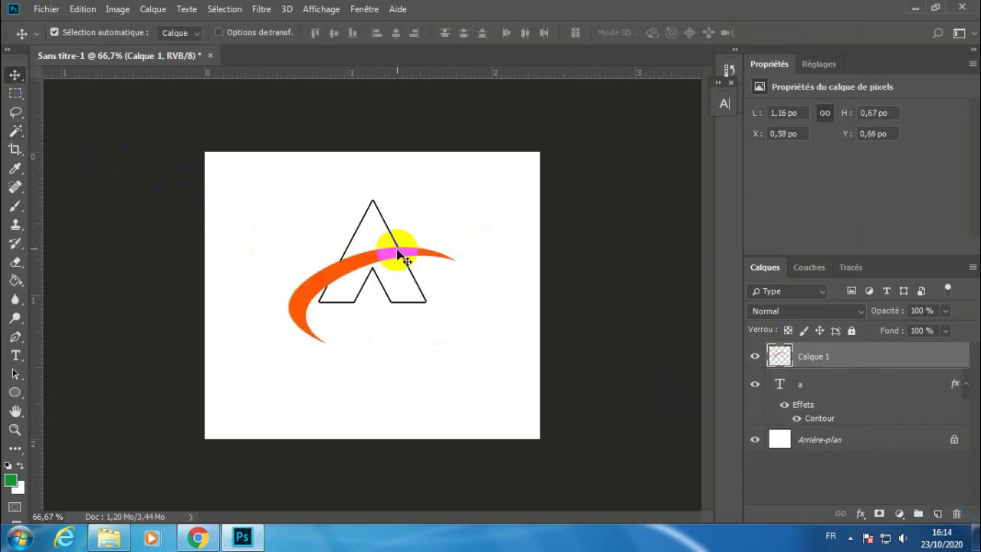
drag(399, 253, 402, 221)
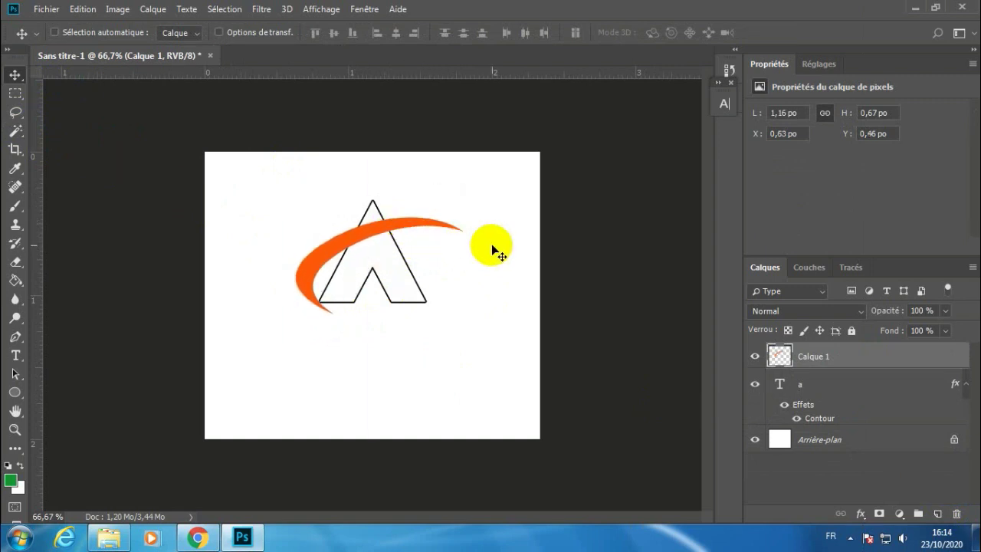
Transform the crescent to about 74% width and 92% height, rotate it about -16°, and place it across the A's left leg.
key(ctrl+t)
drag(460, 213, 417, 222)
drag(480, 248, 486, 211)
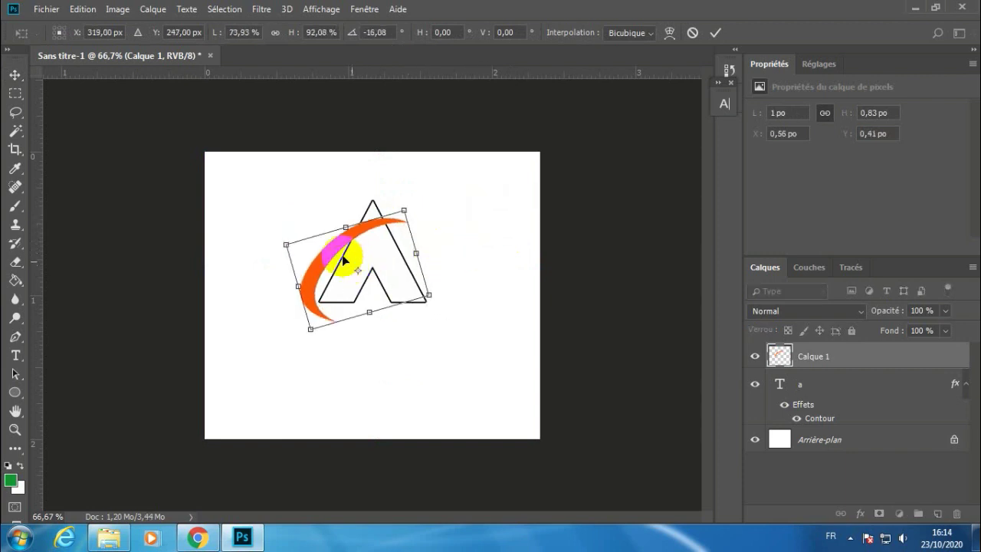
drag(334, 256, 358, 246)
drag(364, 249, 365, 250)
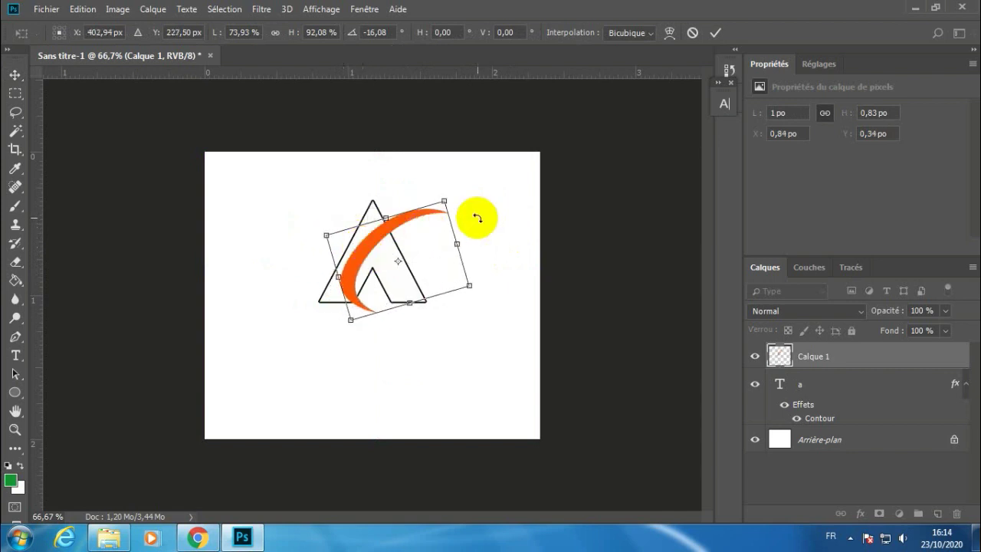
click(14, 75)
click(428, 203)
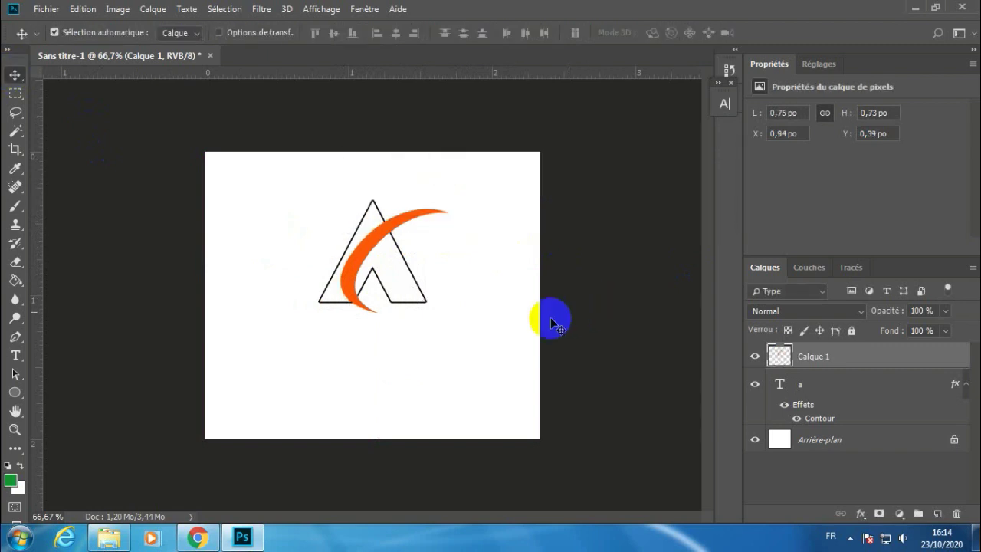
Add a text layer reading DE below the A at 18 pt.
click(16, 355)
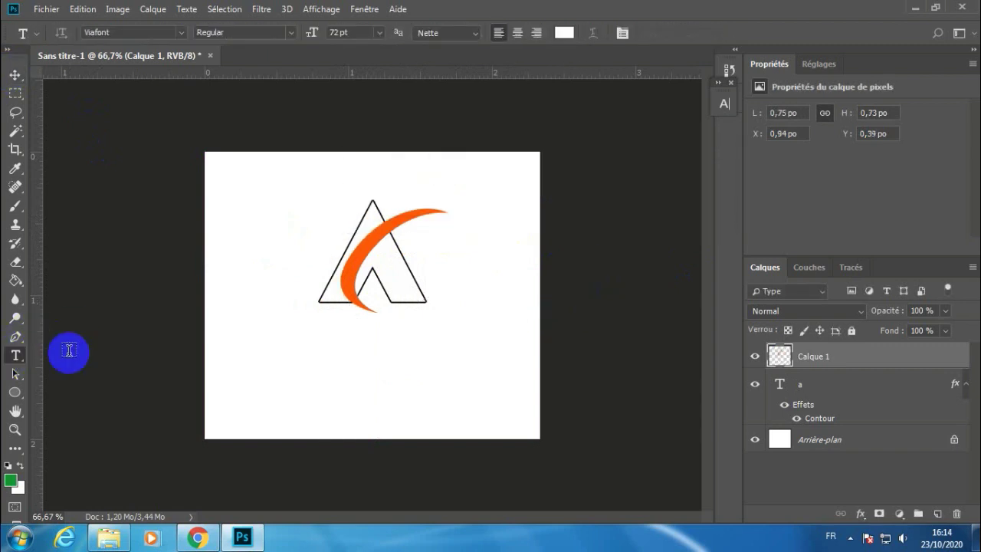
click(295, 346)
click(380, 33)
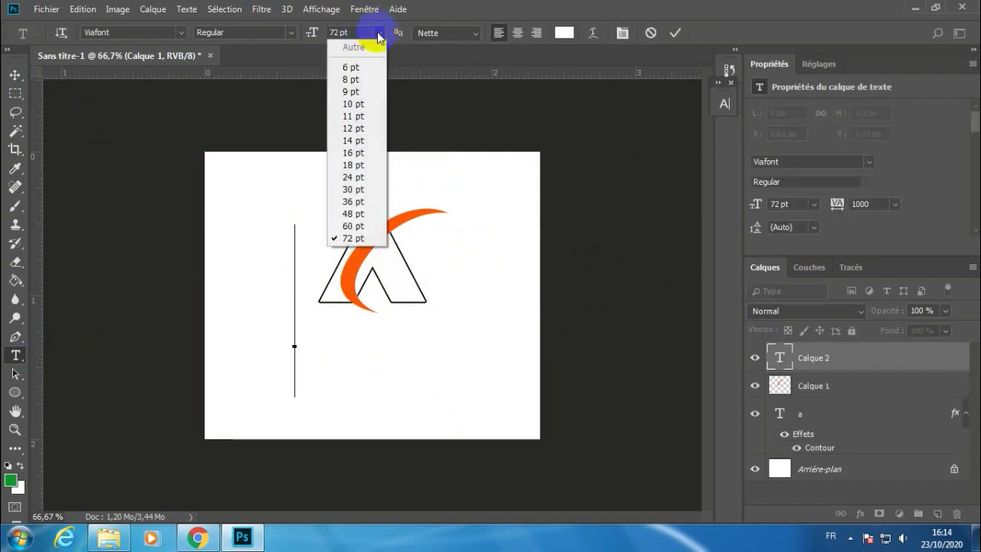
click(362, 165)
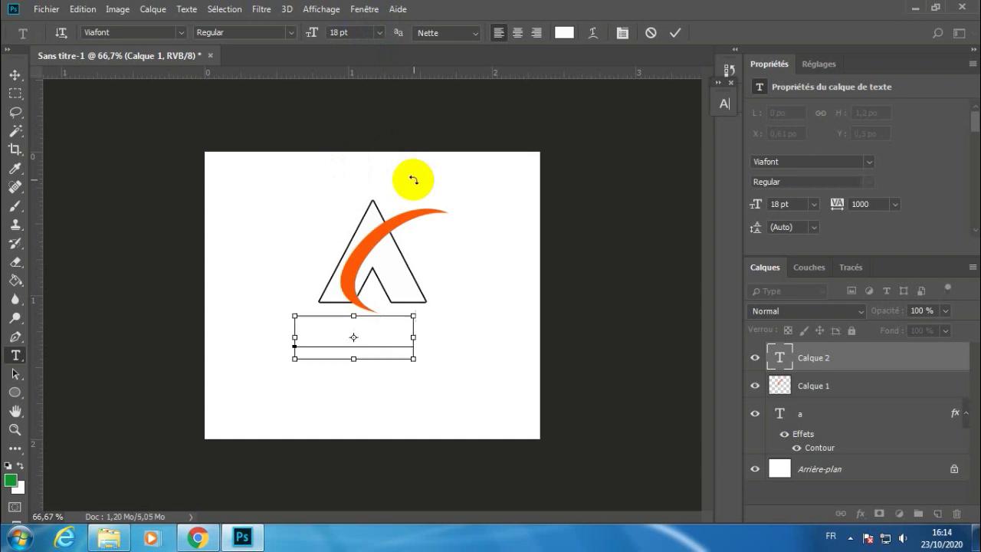
Recolour the whole DE text near-black, #070707.
key(ctrl+a)
click(564, 32)
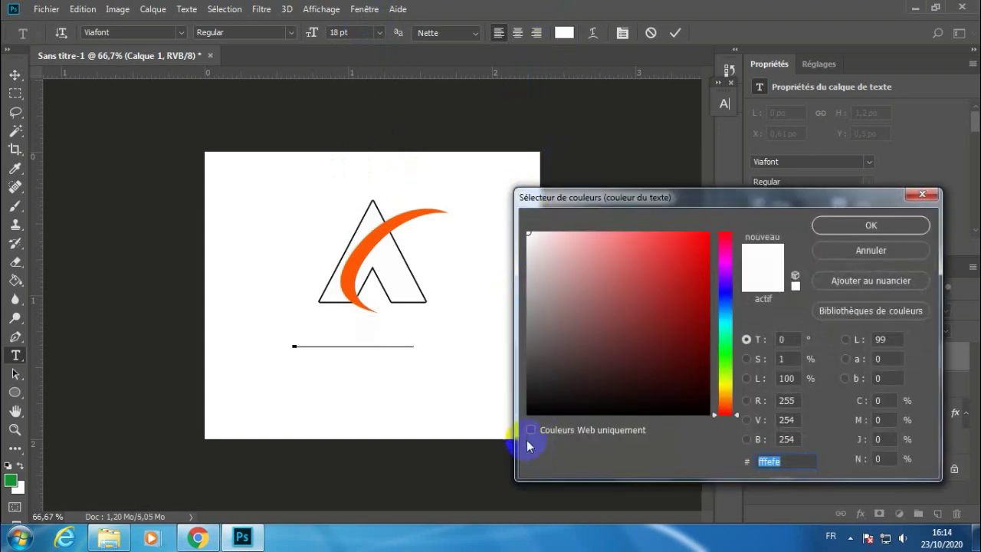
click(530, 408)
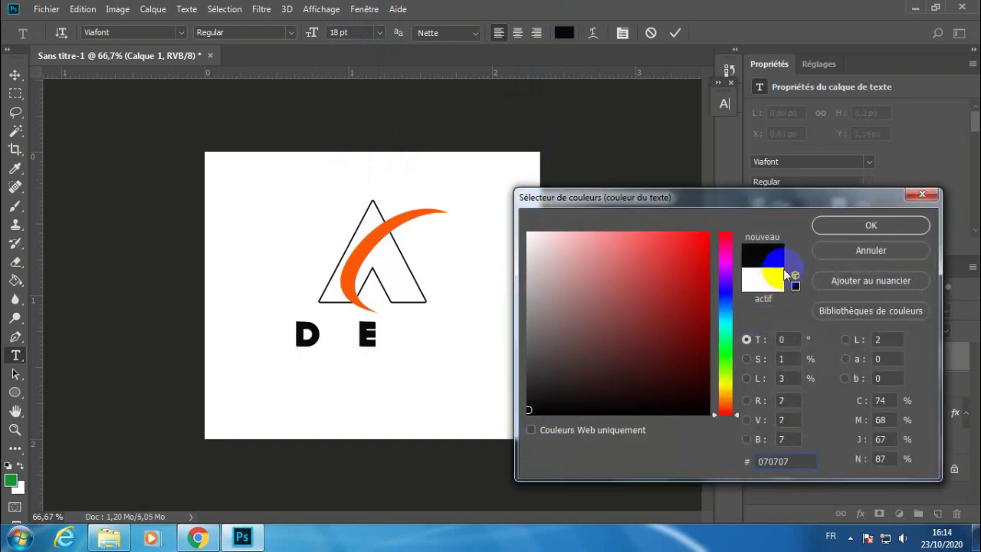
click(836, 226)
Change the DE text's font to Roboto.
click(723, 105)
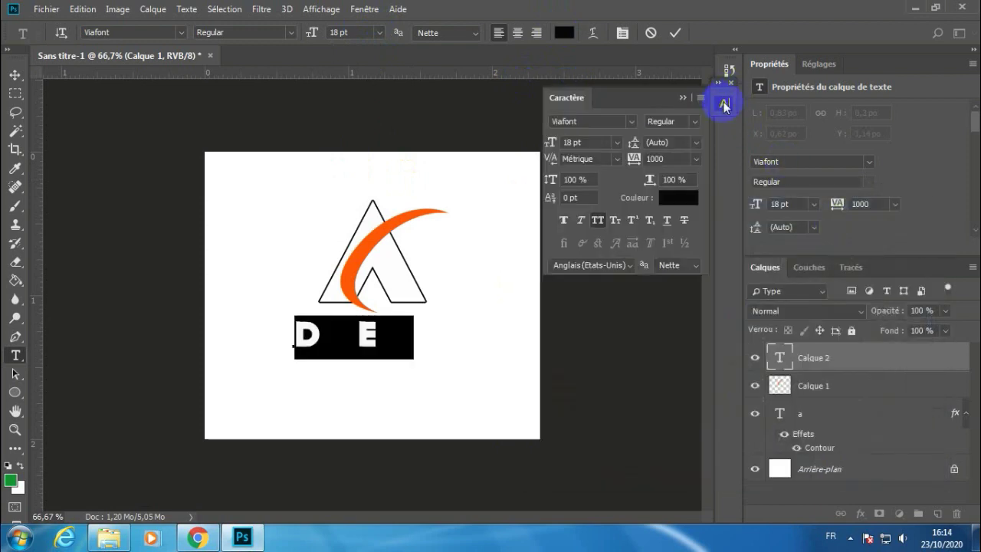
click(630, 121)
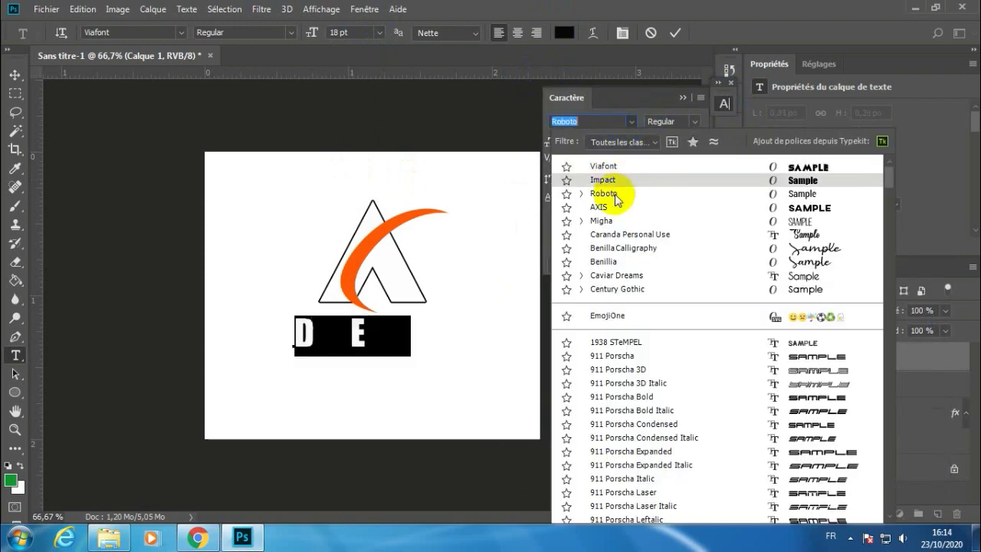
click(604, 194)
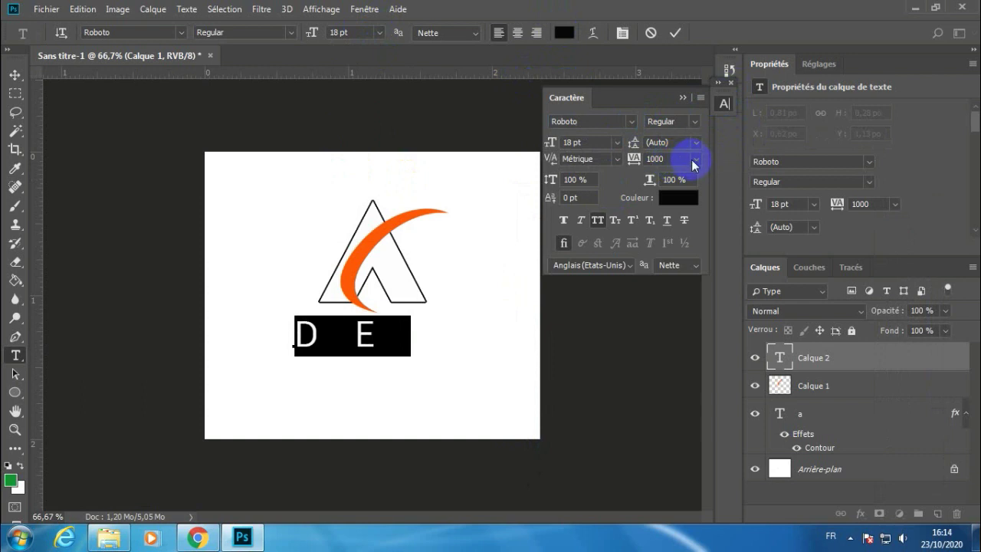
Reduce the DE text's font size to 8 pt.
click(616, 144)
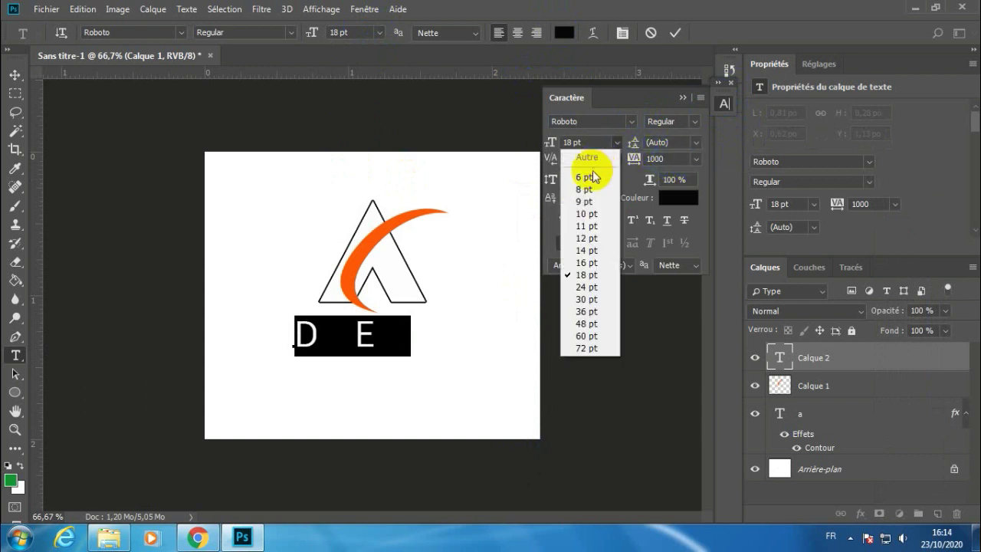
click(588, 179)
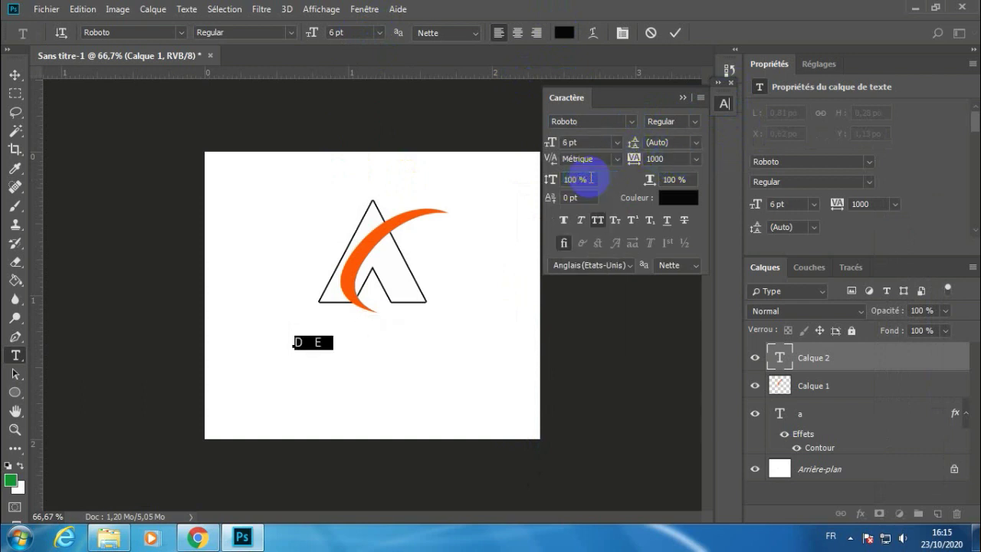
click(616, 144)
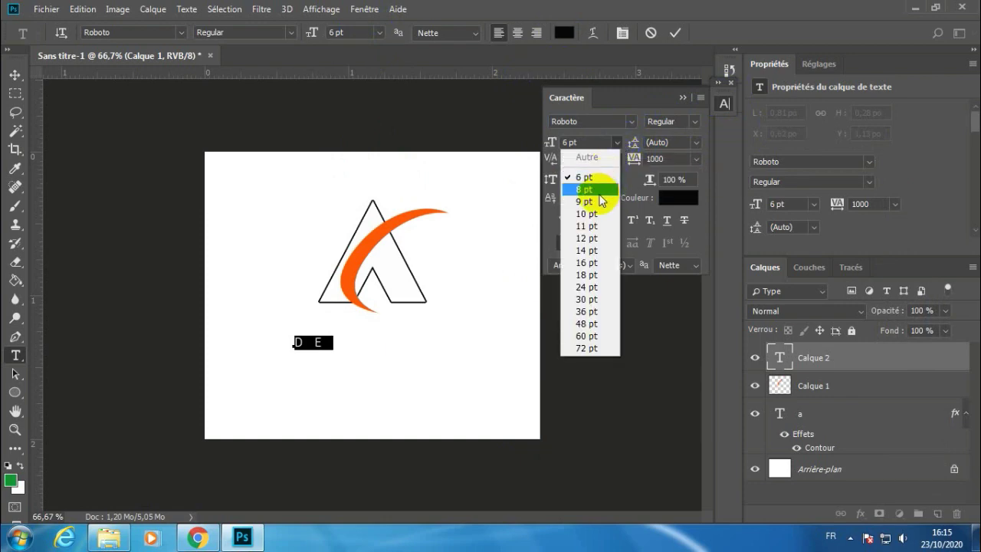
click(589, 190)
Complete the caption to read DESIGN and move it slightly up and right so it is centred beneath the A.
click(350, 338)
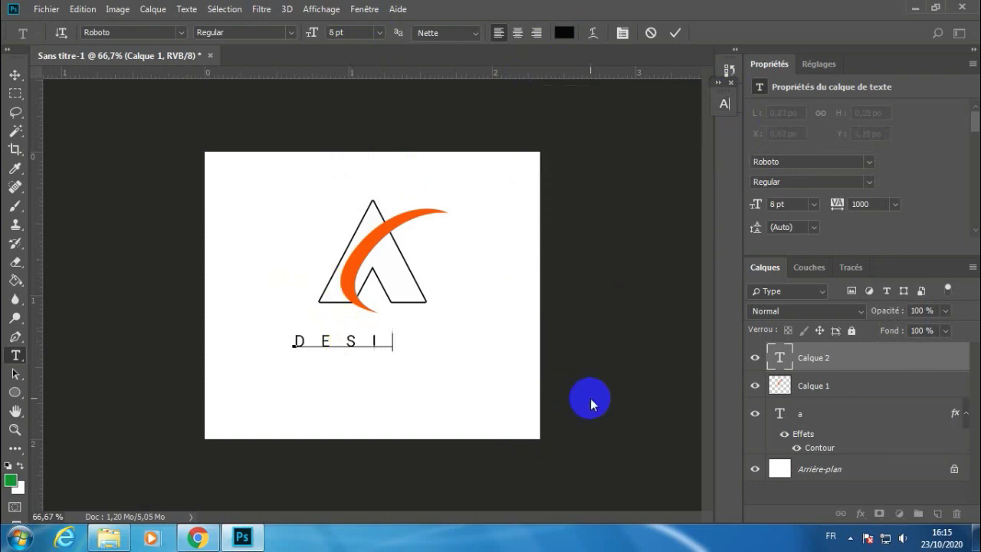
text(GN)
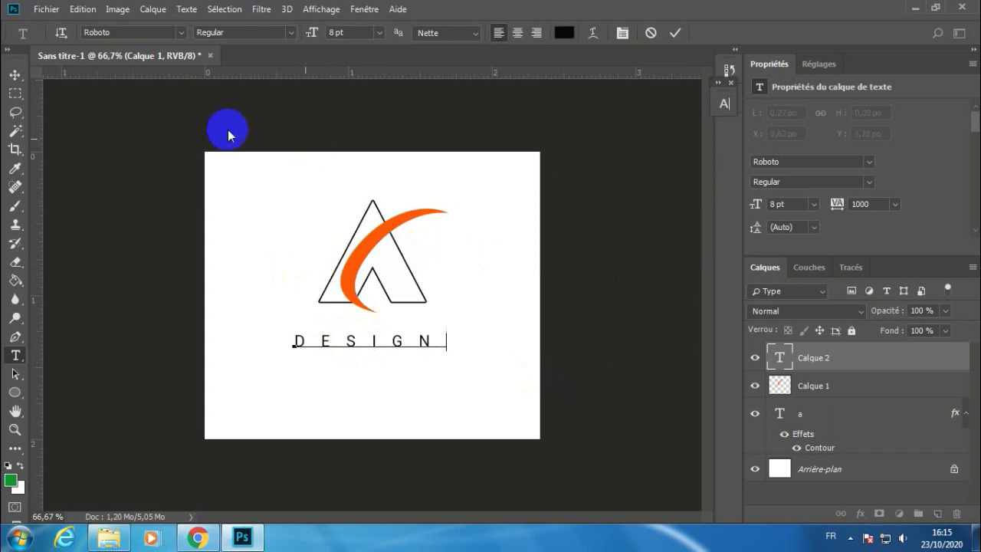
click(14, 75)
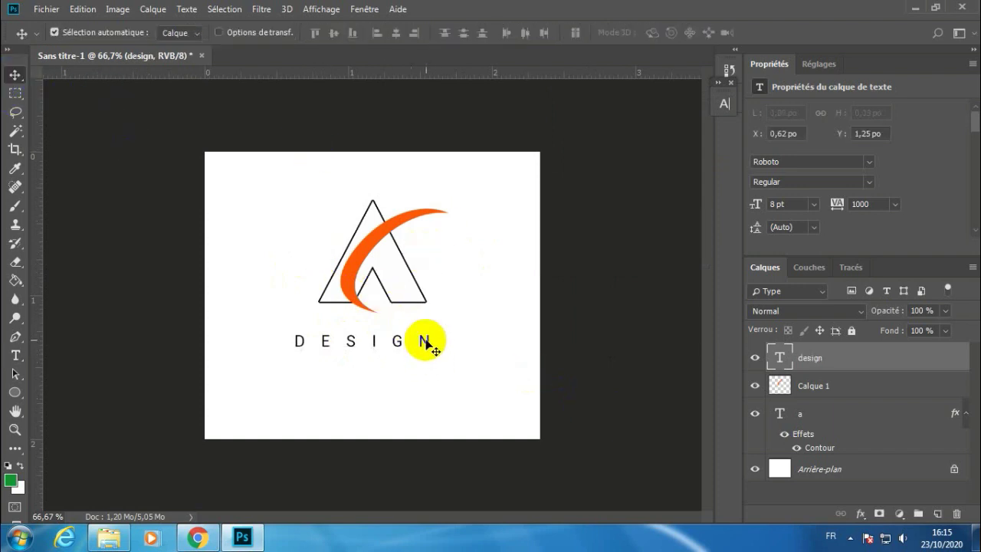
mouse_move(427, 343)
mouse_down()
mouse_move(440, 328)
mouse_move(436, 336)
mouse_up()
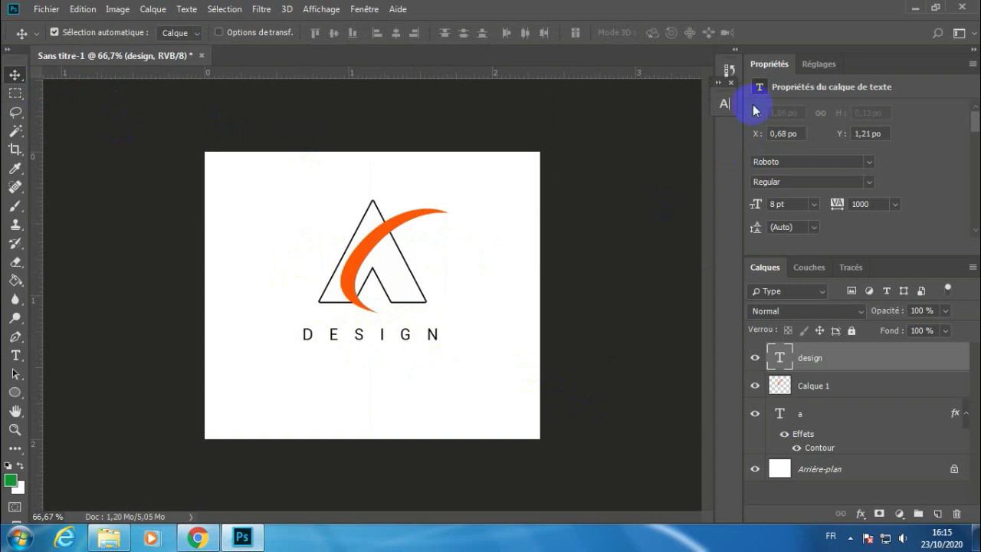
Set the DESIGN caption's font style to Bold.
click(724, 102)
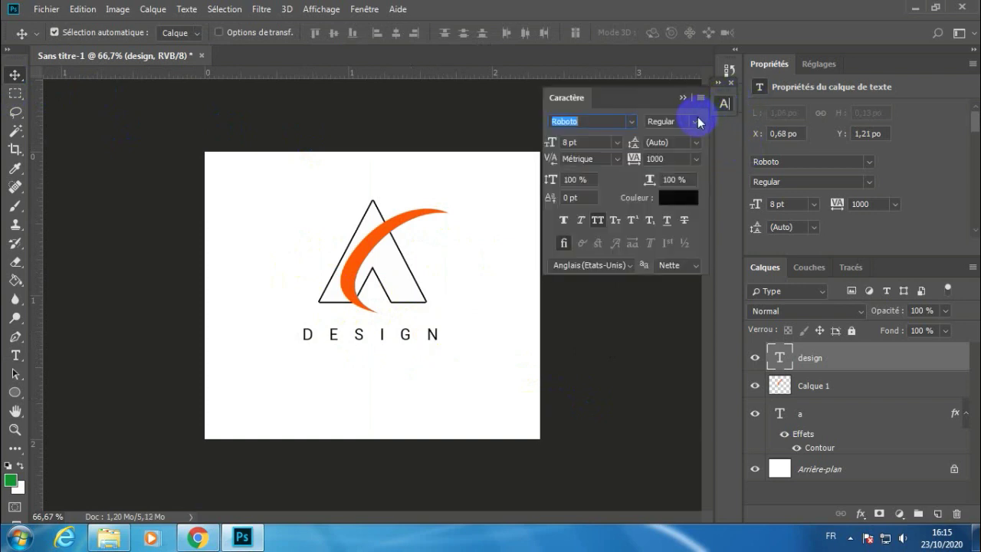
click(696, 121)
click(692, 311)
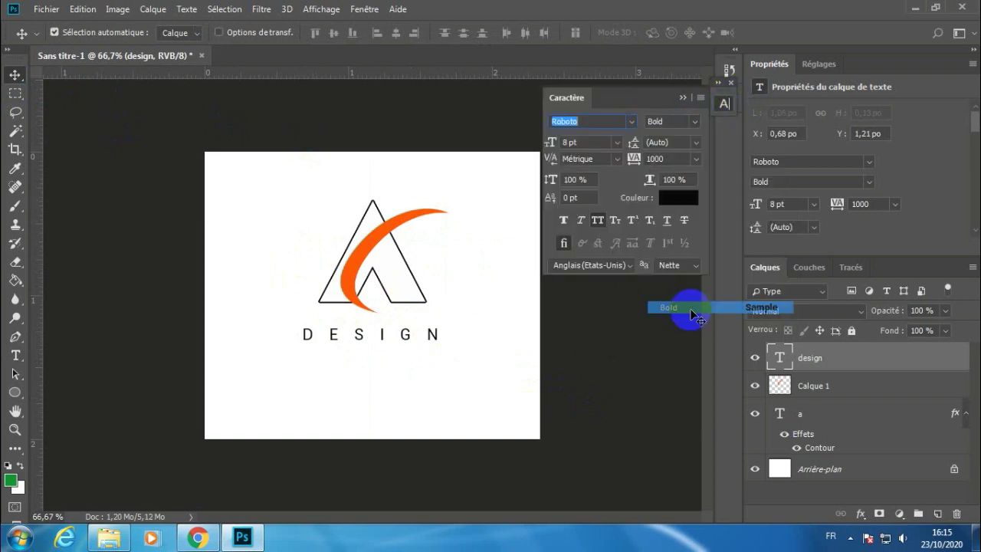
click(13, 77)
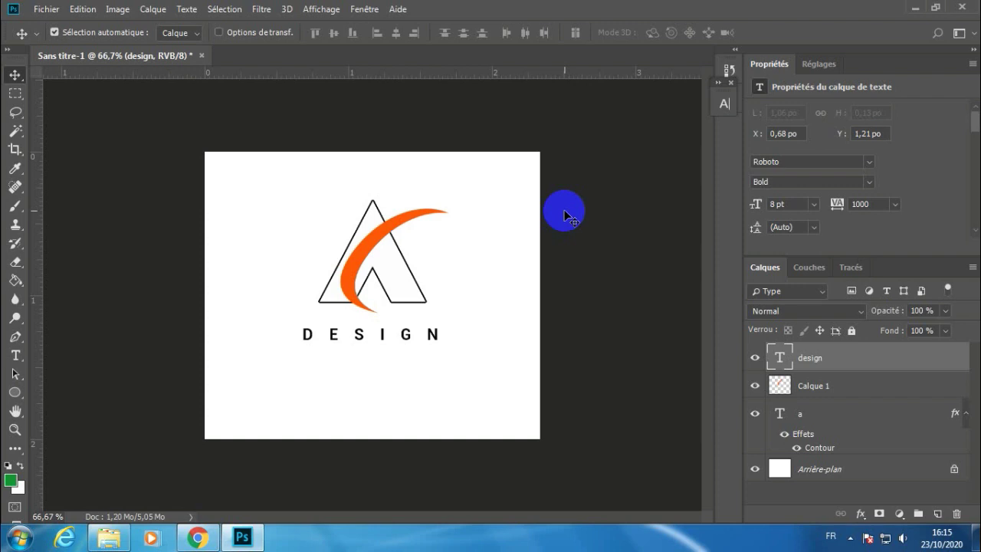
key(ctrl+1)
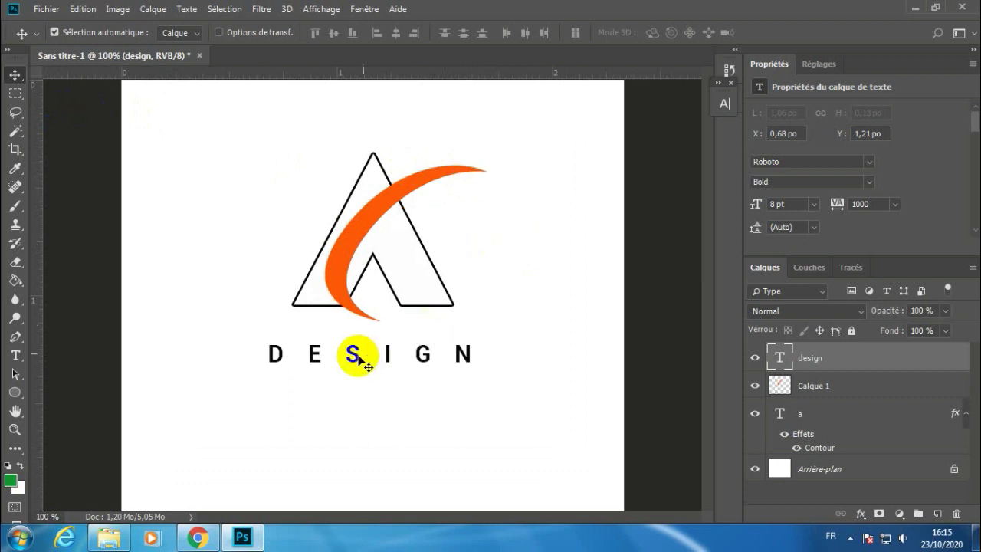
key(ctrl+plus)
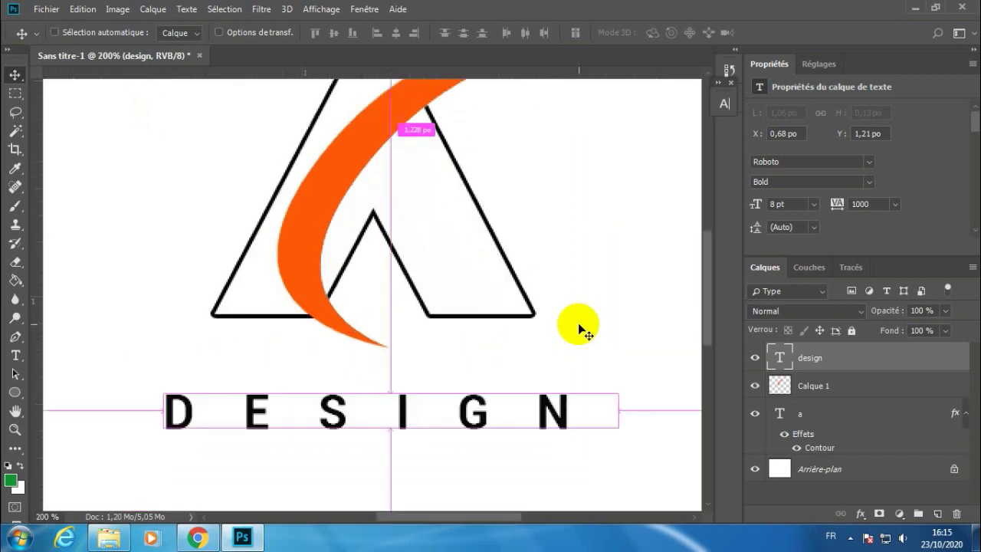
key(ctrl+minus)
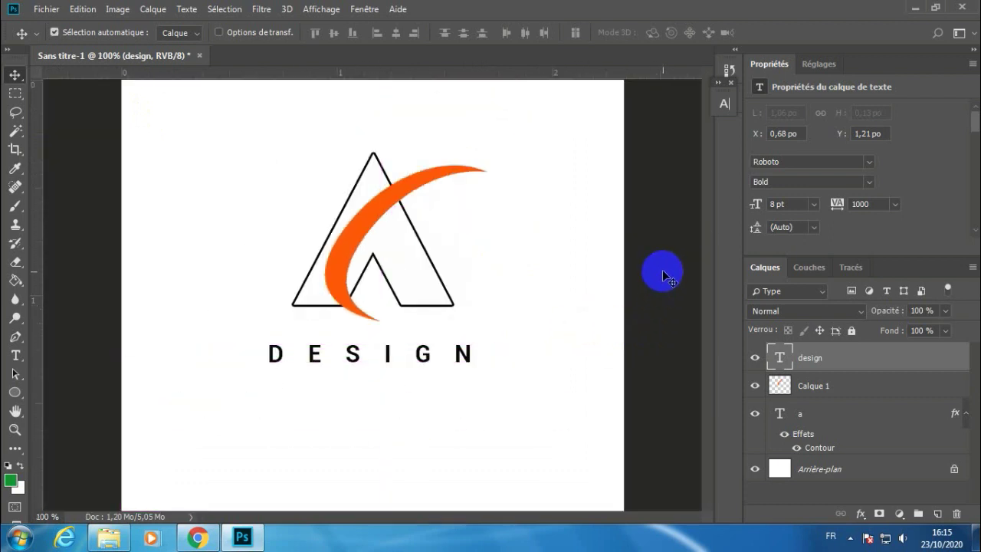